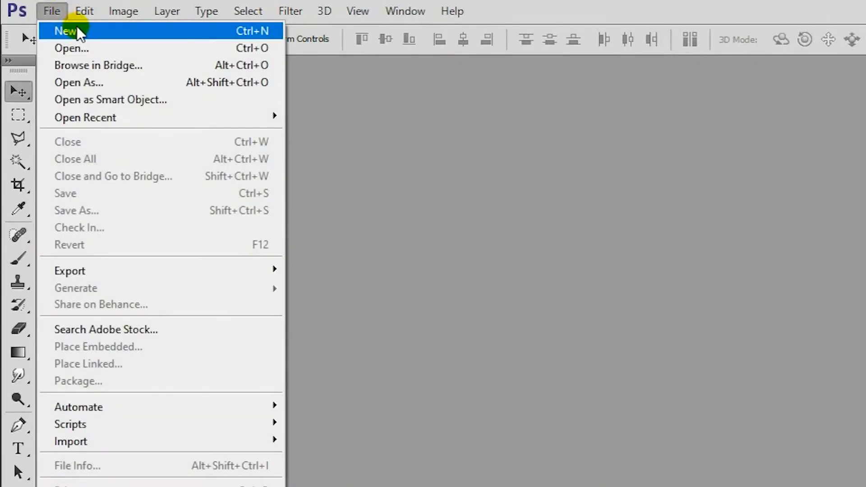
Create a new document with the Film & Video type at the HDTV 1080p/29.97 size.
click(83, 30)
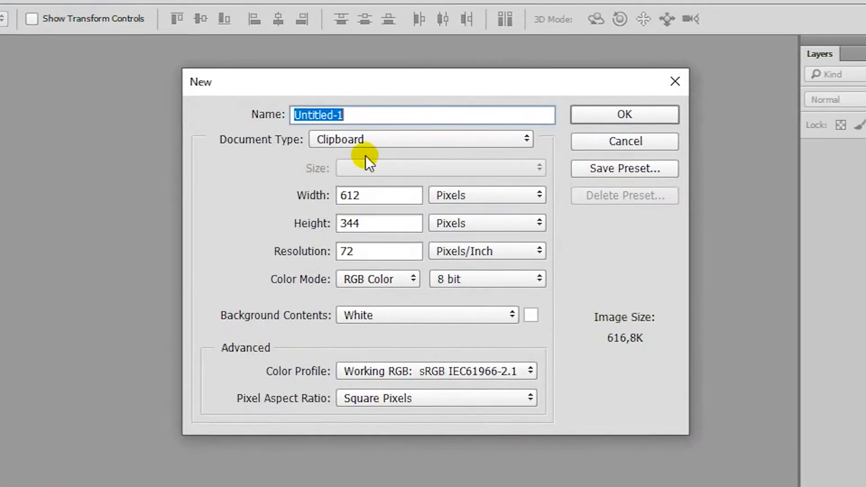
click(466, 148)
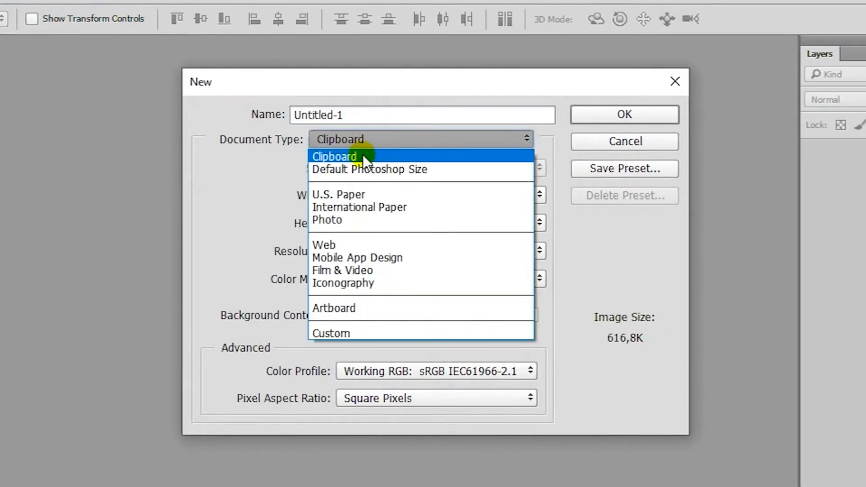
click(367, 271)
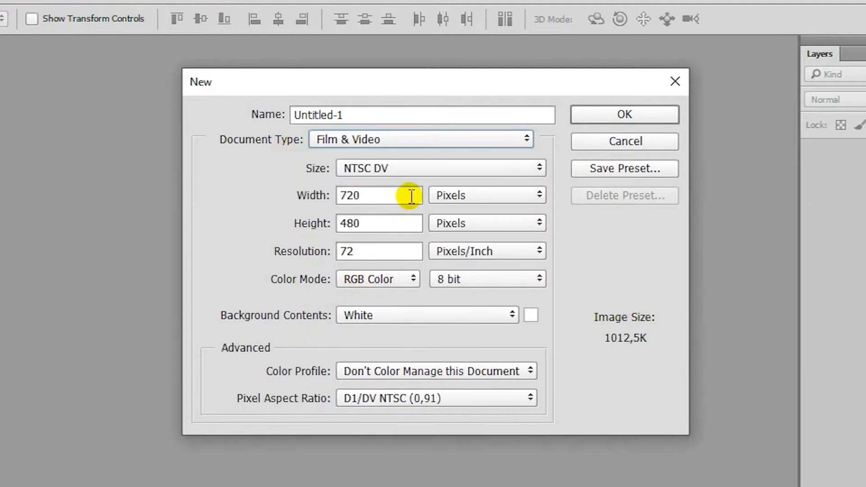
click(413, 168)
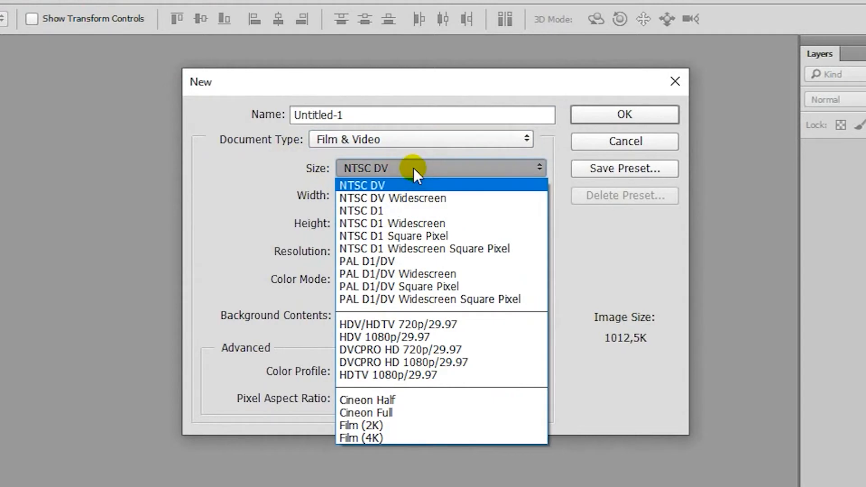
click(433, 375)
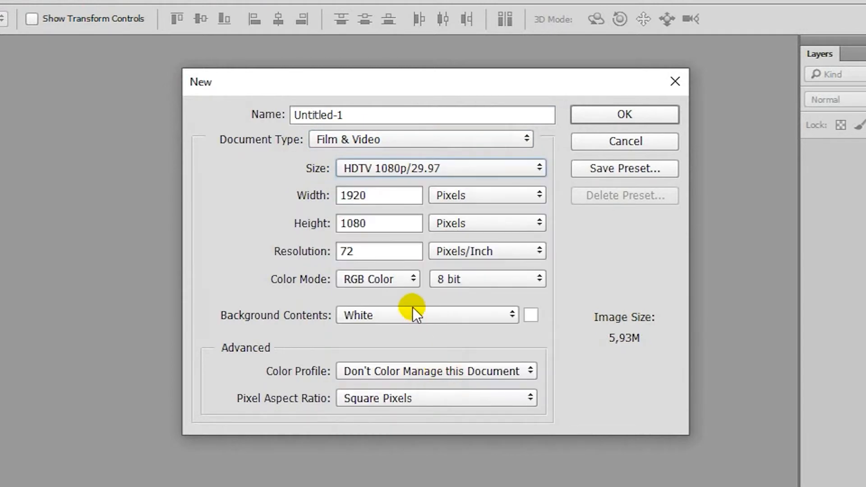
click(604, 115)
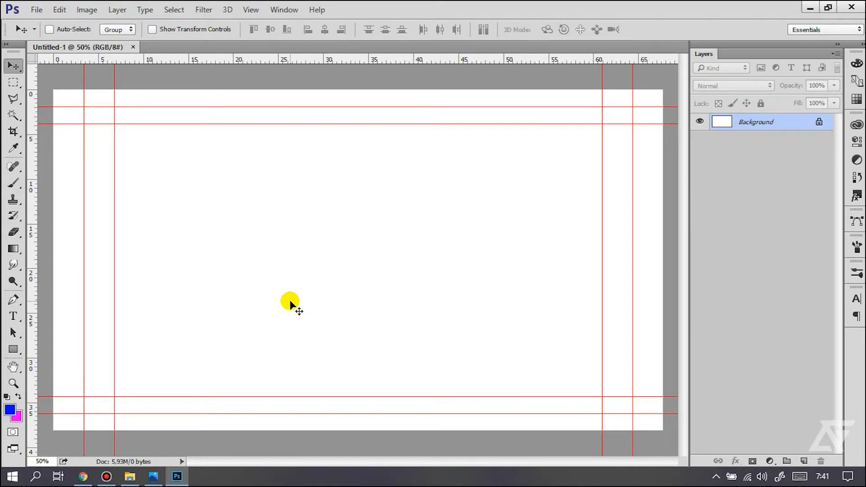
Copy the blue abstract line background from the Google Images results in Chrome and paste it into the new Photoshop document.
click(83, 477)
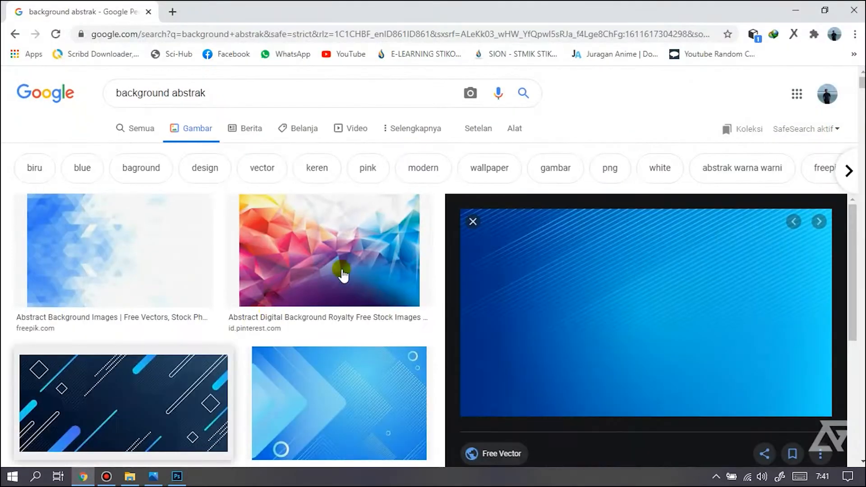
click(275, 92)
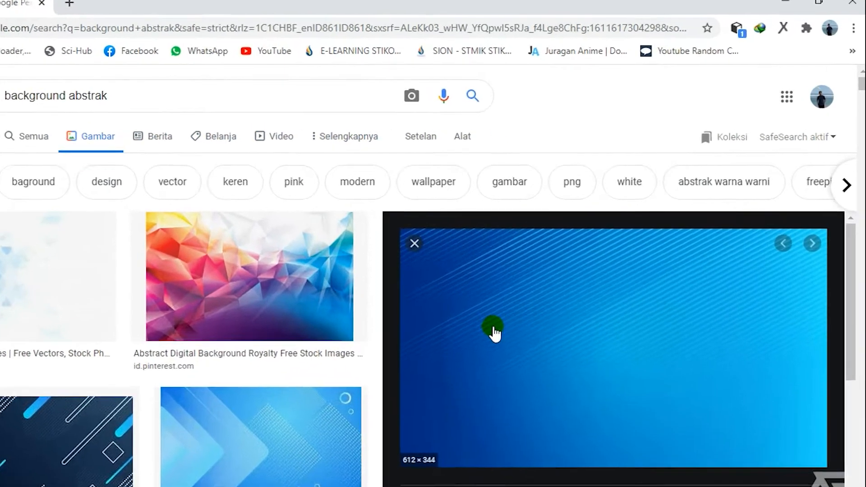
right_click(562, 276)
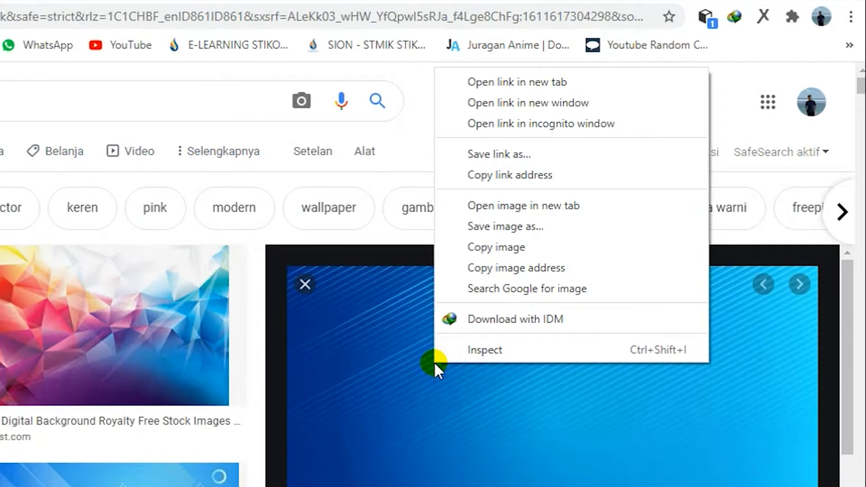
click(538, 246)
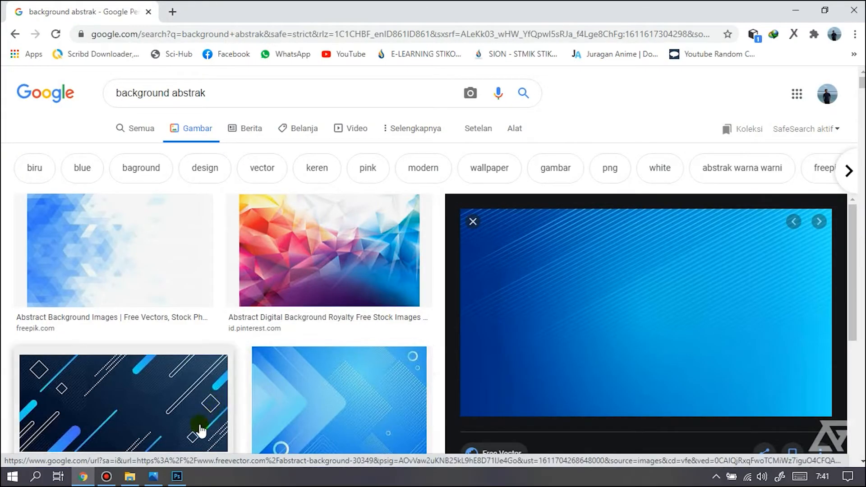
click(177, 477)
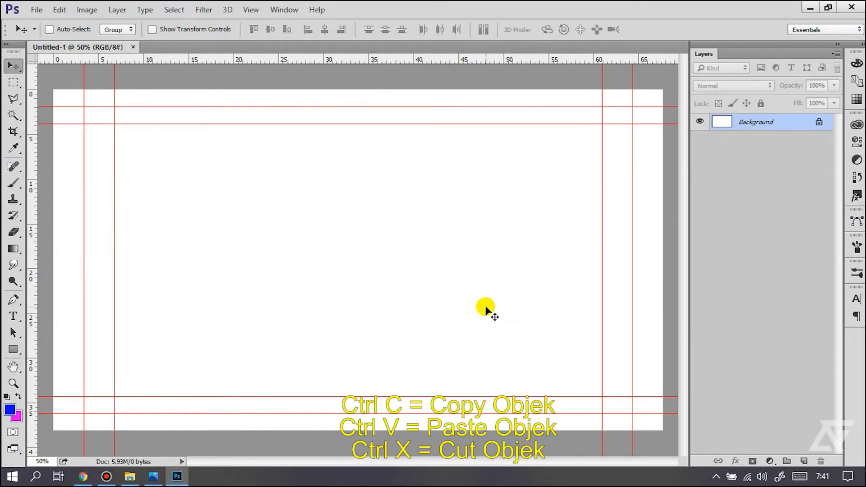
key(ctrl+v)
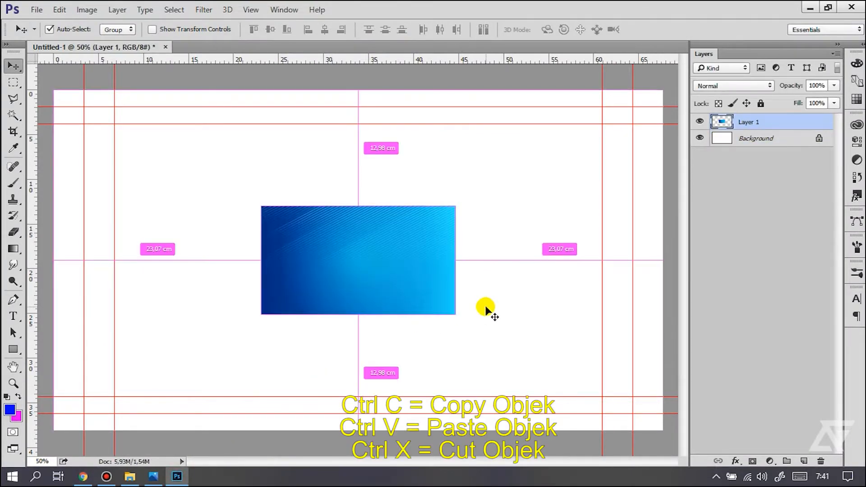
Scale the pasted blue background with Free Transform so it fills the entire canvas.
key(ctrl+t)
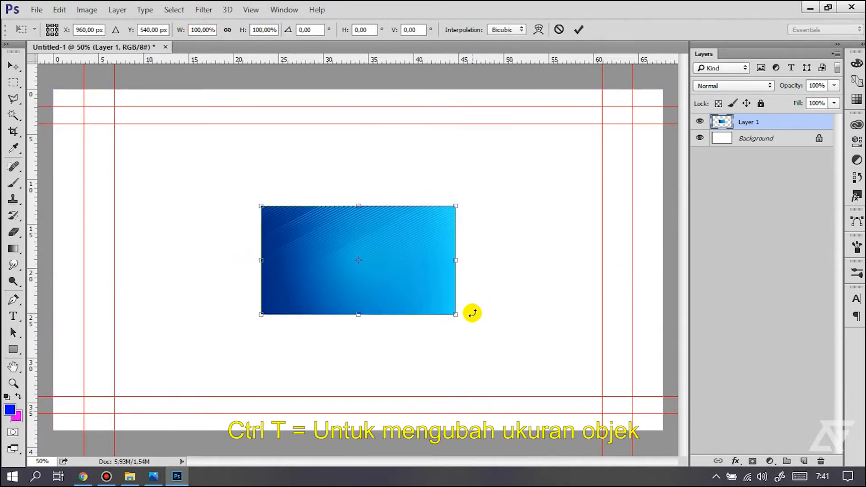
drag(454, 314, 665, 427)
key(Return)
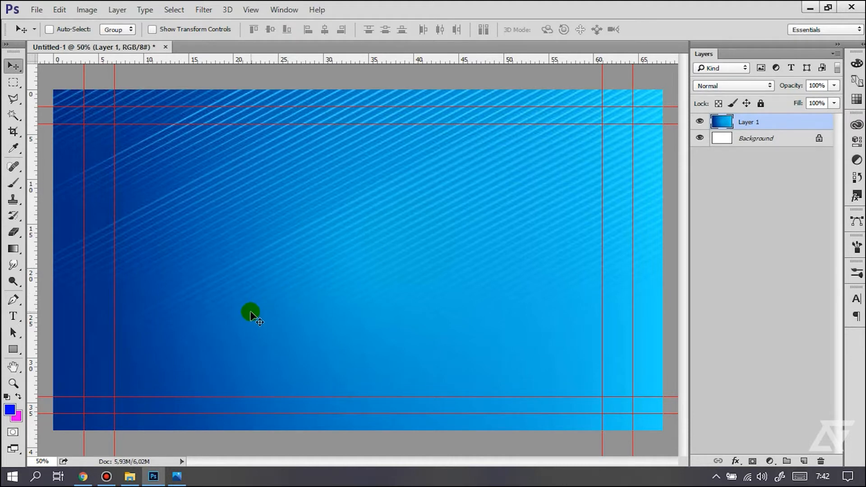
Place the cutout photo IMG_20201207_223957 from the Thumbnail folder into the document.
click(130, 476)
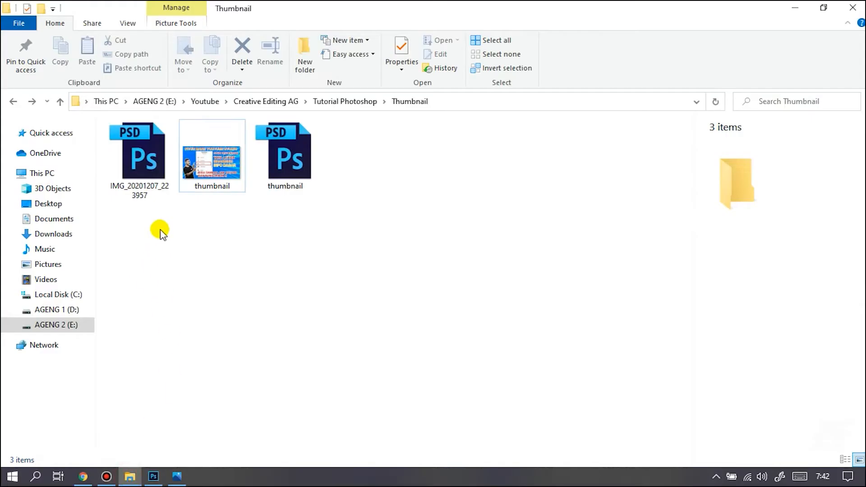
drag(132, 170, 151, 426)
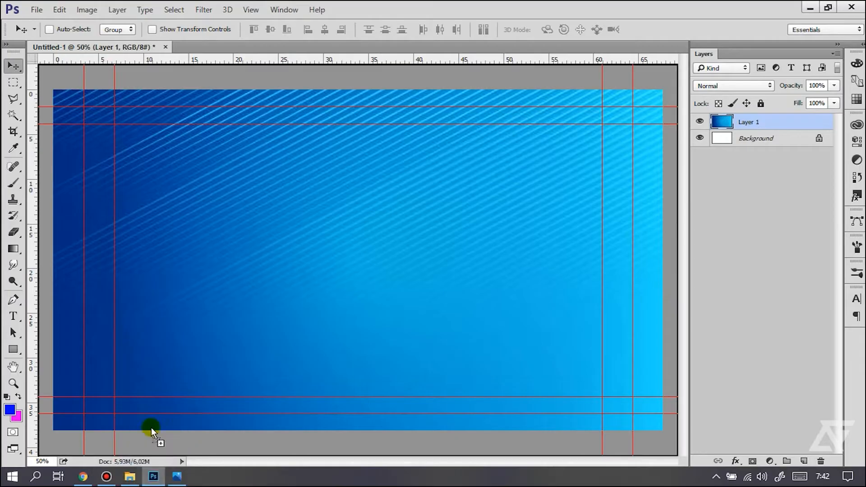
drag(185, 312, 185, 313)
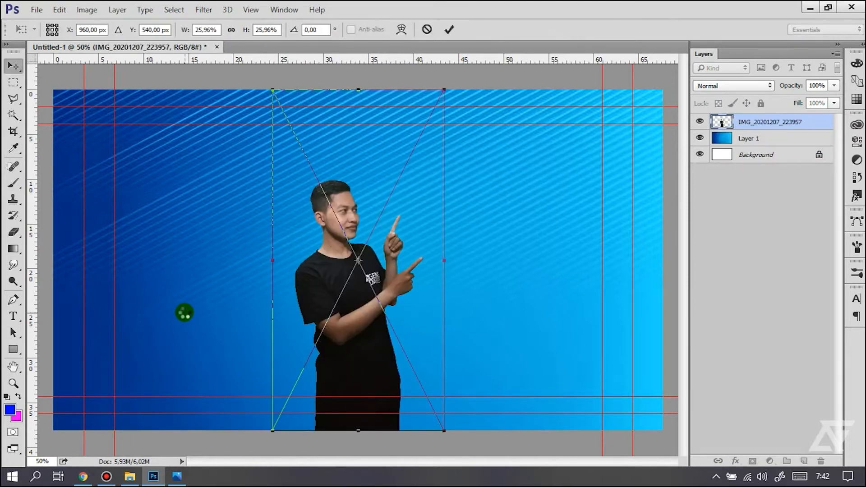
key(Return)
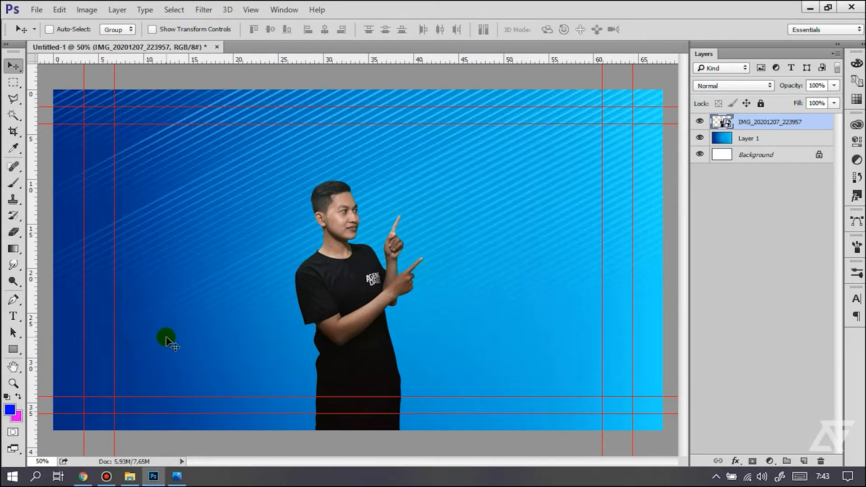
Move the cutout person to the lower-left part of the canvas and rasterize its layer.
drag(340, 340, 109, 363)
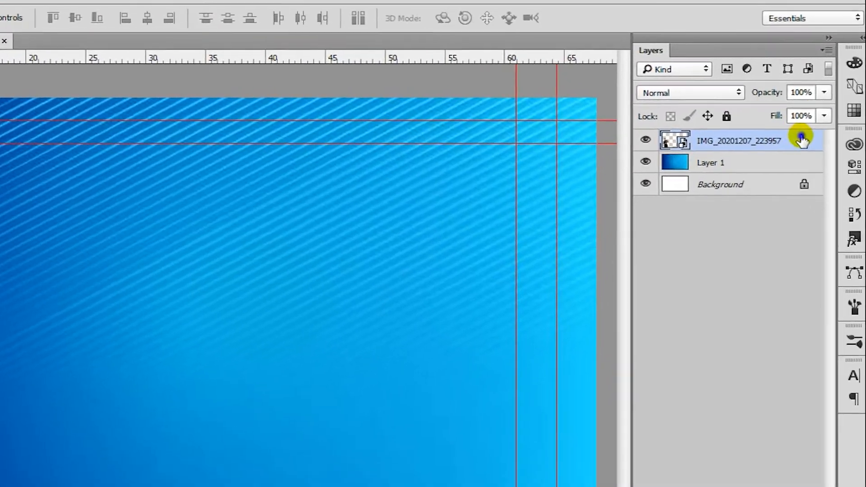
right_click(815, 120)
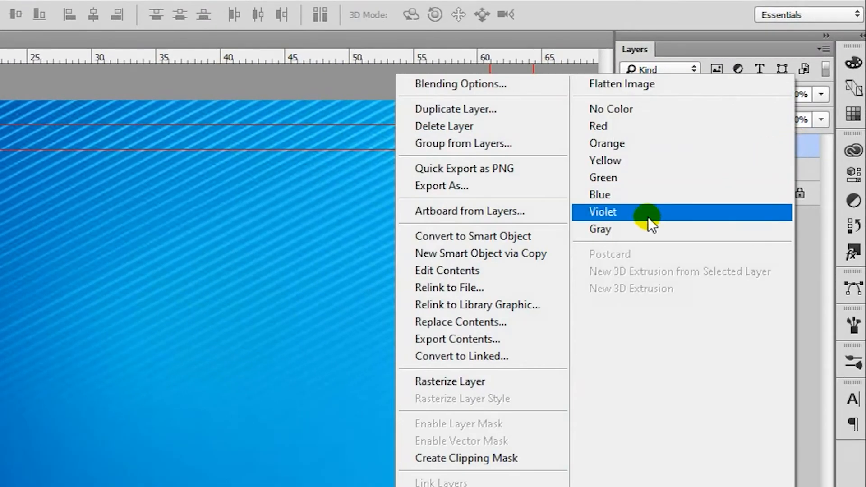
click(492, 381)
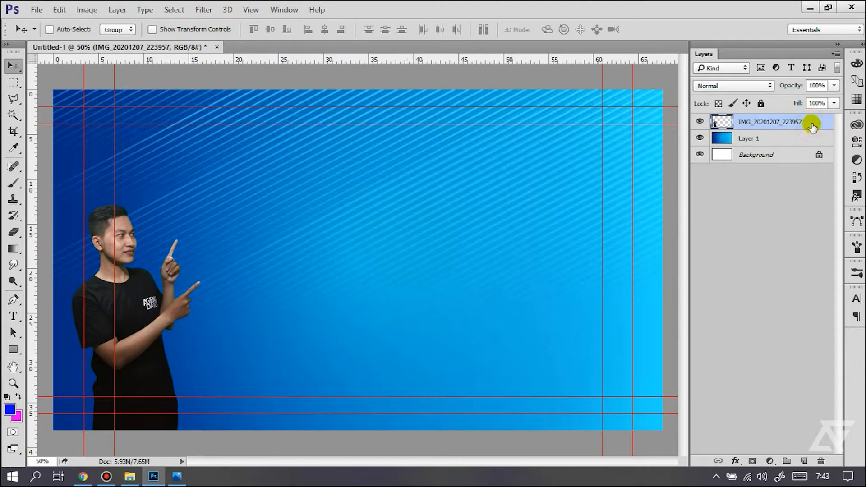
Add a white 10 px stroke layer style positioned outside the cutout person.
key(h)
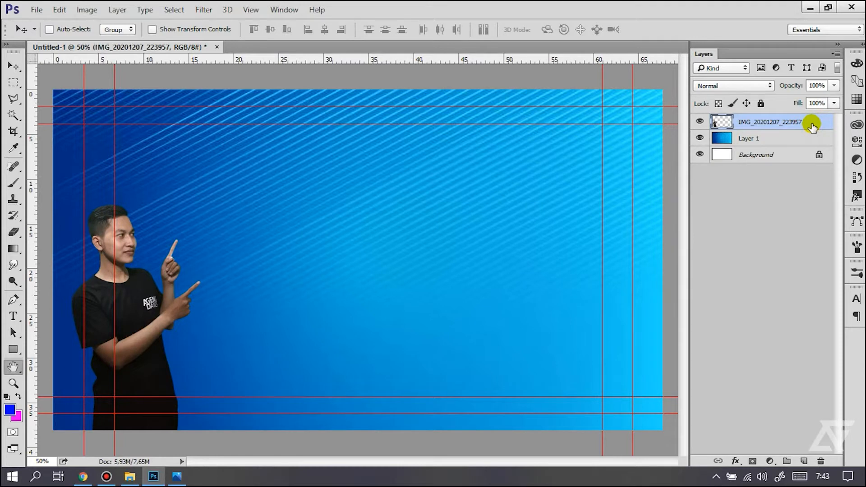
double_click(812, 123)
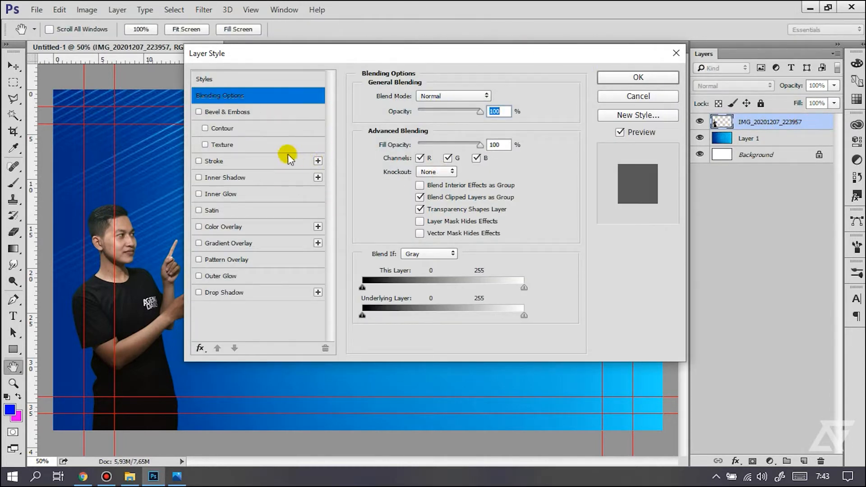
click(199, 161)
click(239, 162)
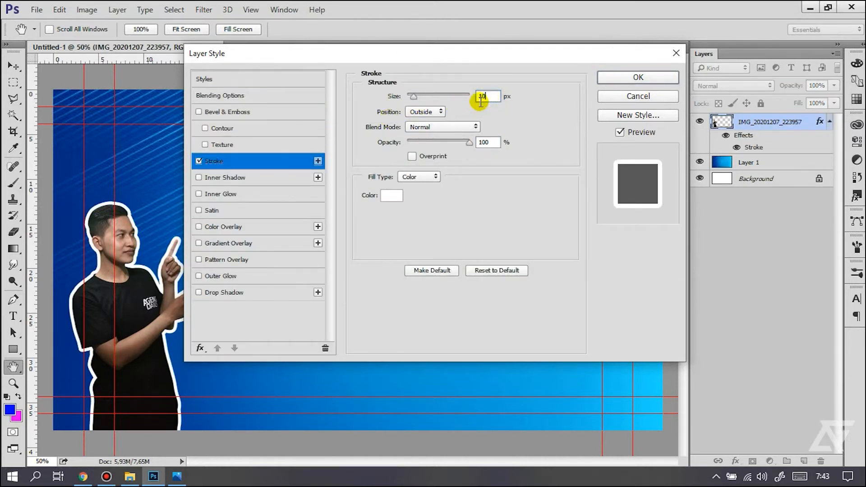
click(426, 112)
click(470, 111)
click(616, 80)
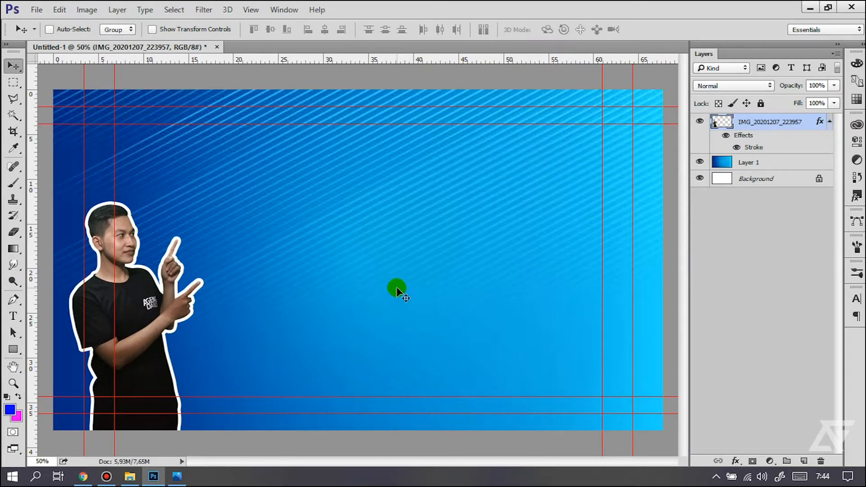
Place the channel menu image named 1 in the document and enlarge it to about 247%.
click(129, 477)
drag(133, 167, 266, 310)
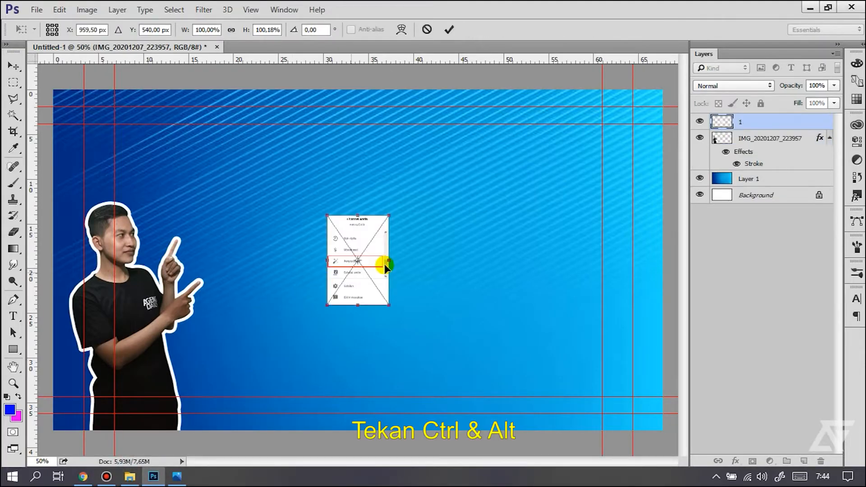
drag(388, 305, 514, 411)
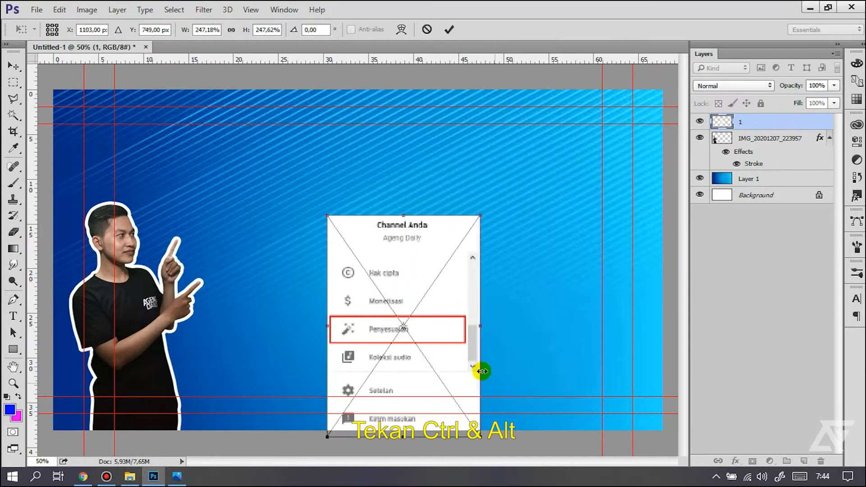
Position the menu image just to the right of the person's pointing hands and rasterize its layer.
drag(458, 349, 345, 272)
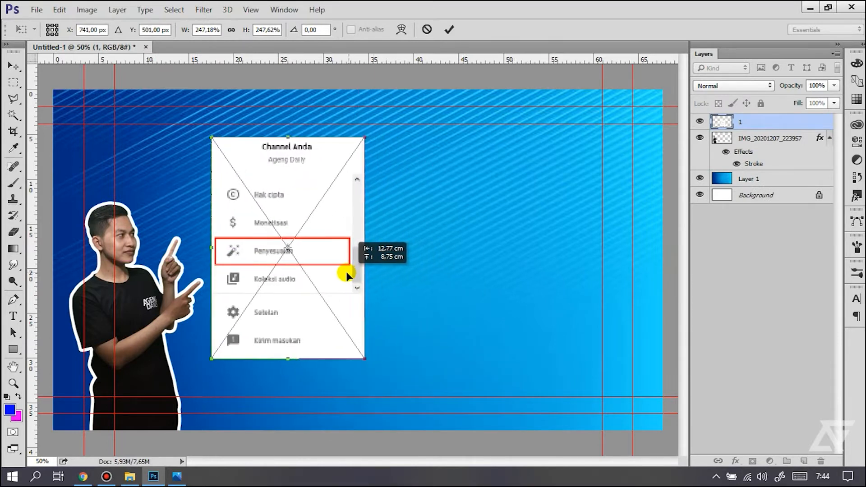
drag(365, 359, 368, 363)
key(Return)
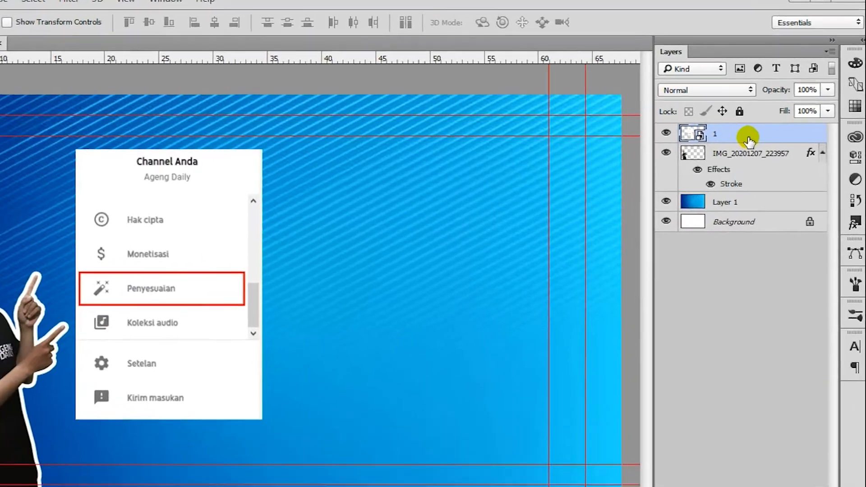
right_click(767, 125)
click(426, 377)
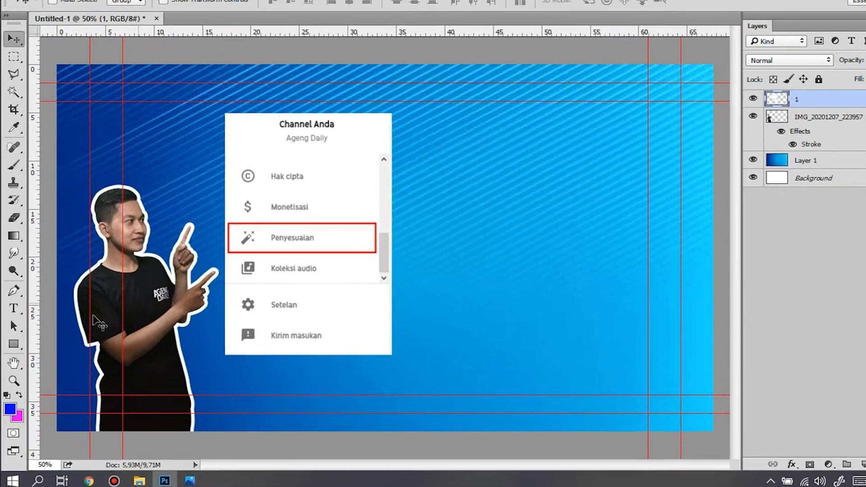
Draw a right-pointing arrow custom shape about 398 x 263 px in the empty area beside the channel menu image.
click(14, 344)
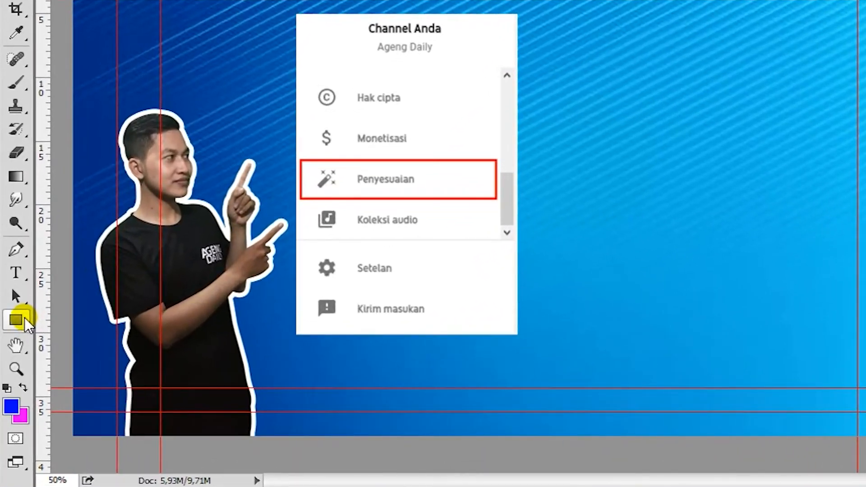
click(25, 317)
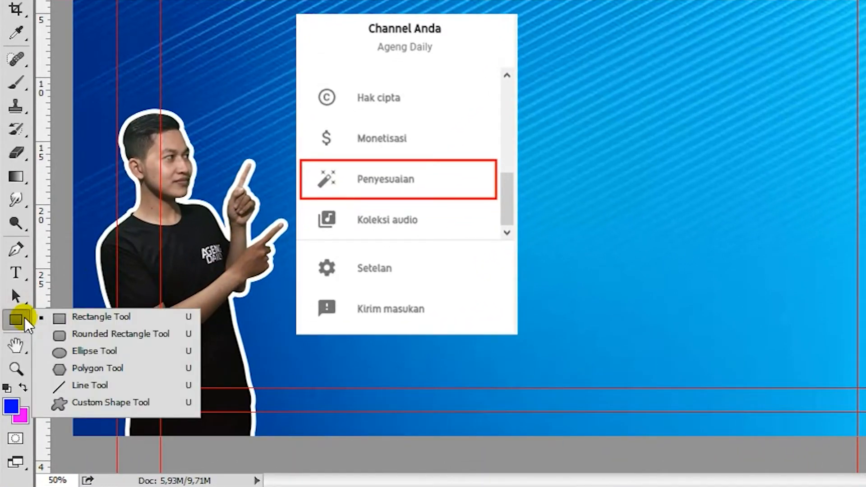
click(115, 400)
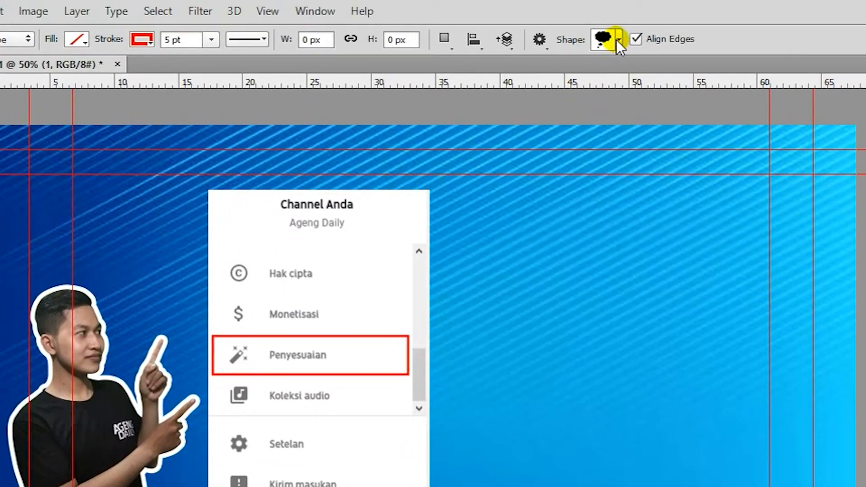
click(619, 39)
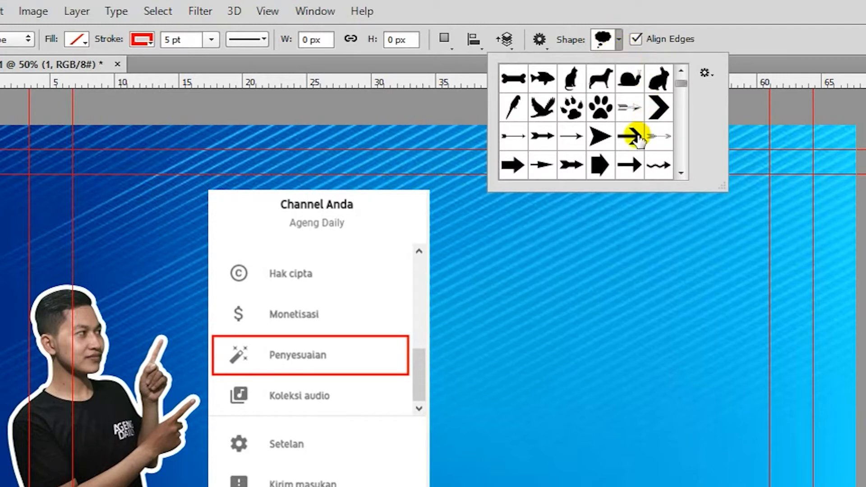
click(632, 171)
click(510, 311)
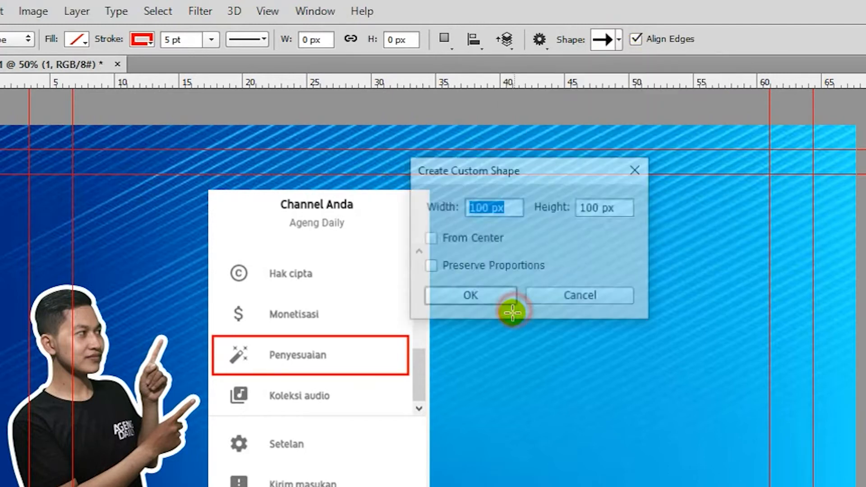
click(572, 293)
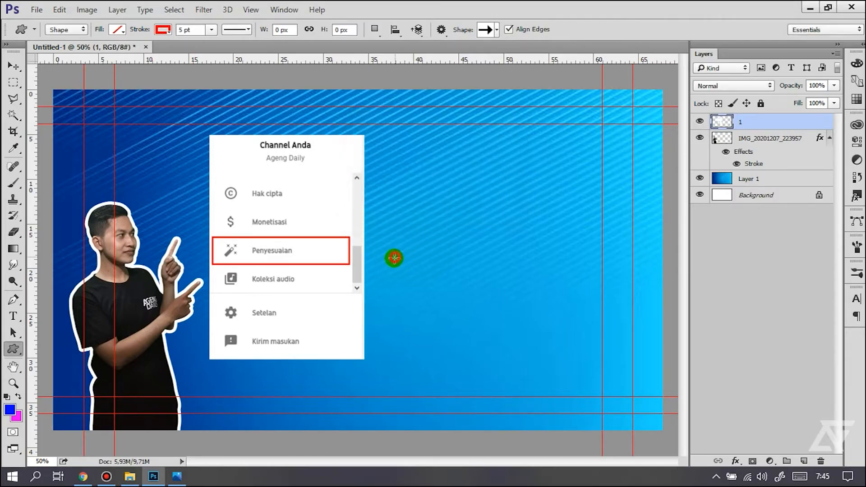
drag(394, 258, 520, 372)
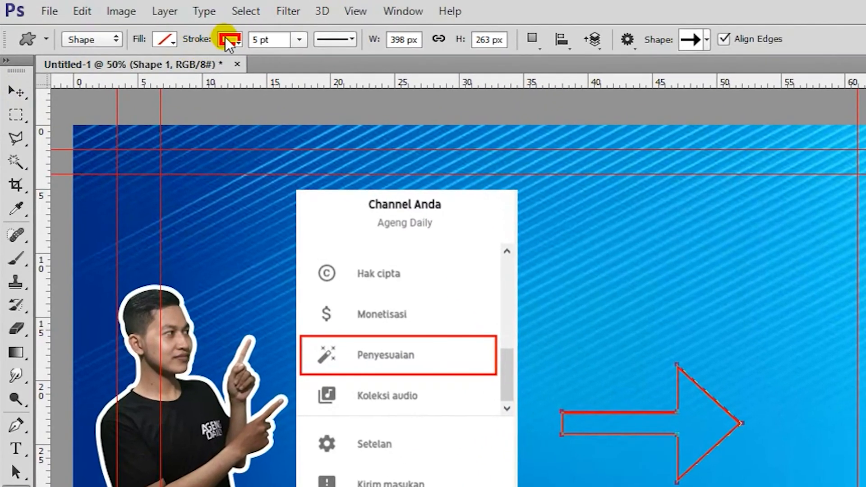
Remove the arrow shape's stroke and fill it with red.
click(231, 42)
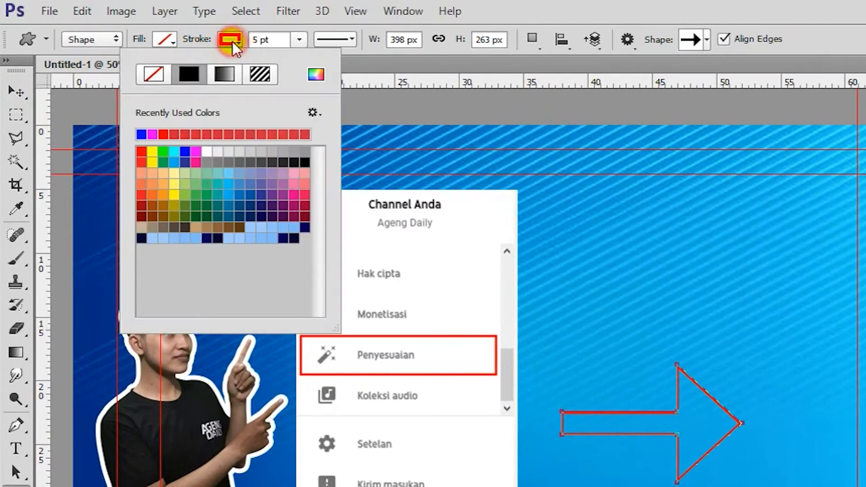
click(153, 74)
click(162, 37)
click(165, 40)
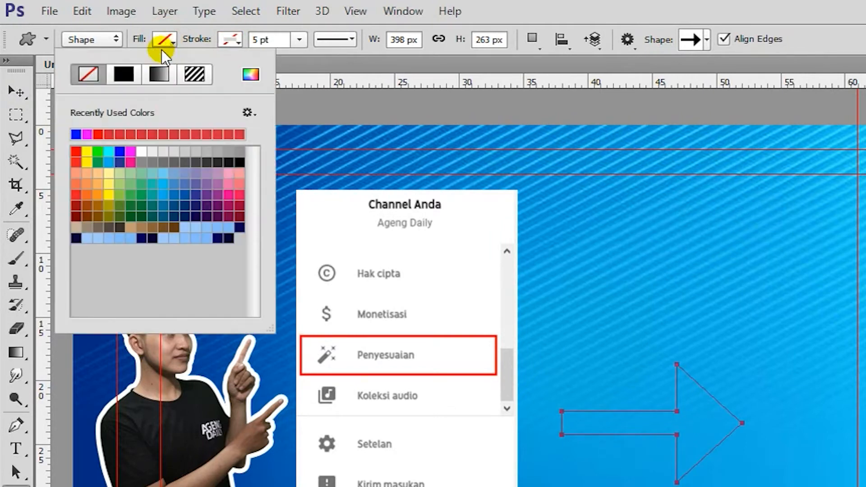
click(76, 153)
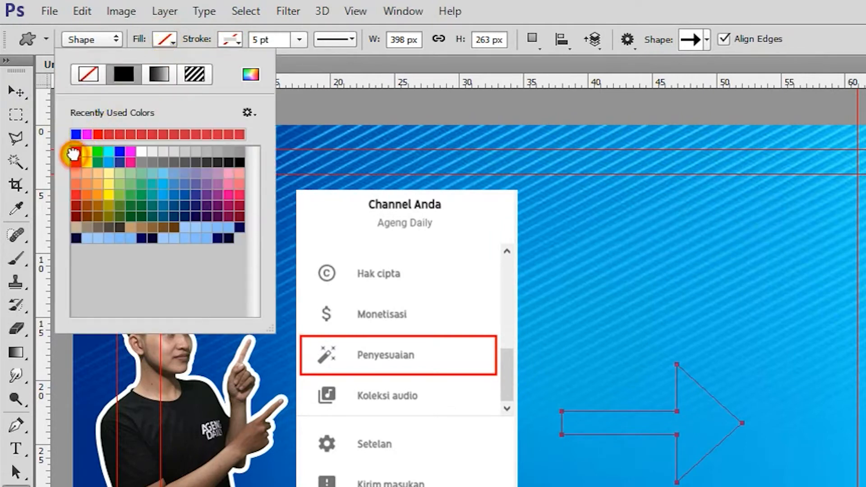
click(511, 7)
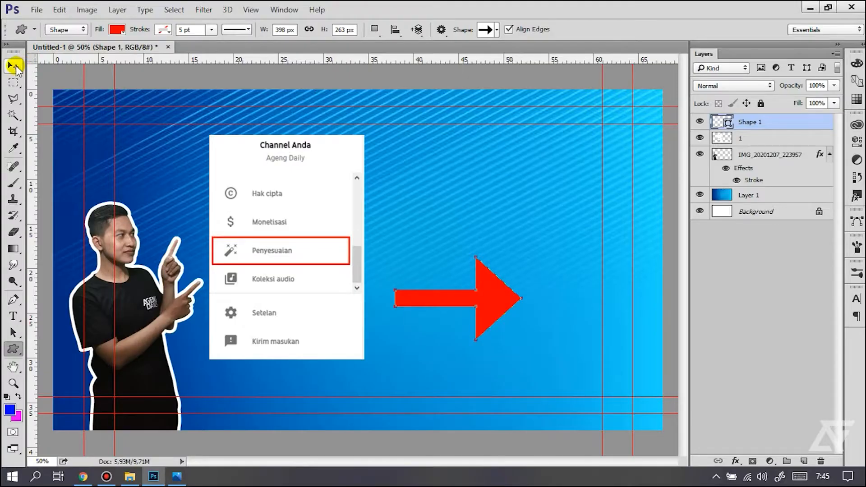
Rotate the red arrow to -150° and move it so its tip points at the lower-right part of the menu image.
click(16, 91)
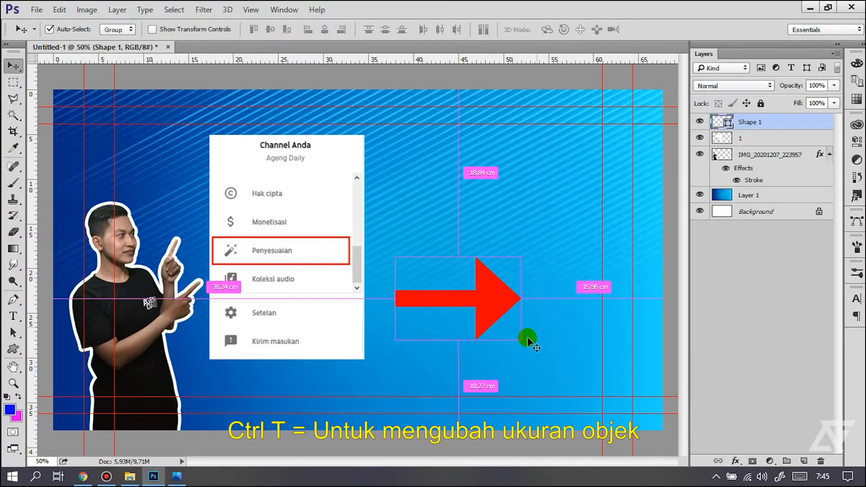
key(ctrl+t)
drag(451, 373, 496, 247)
drag(487, 310, 430, 333)
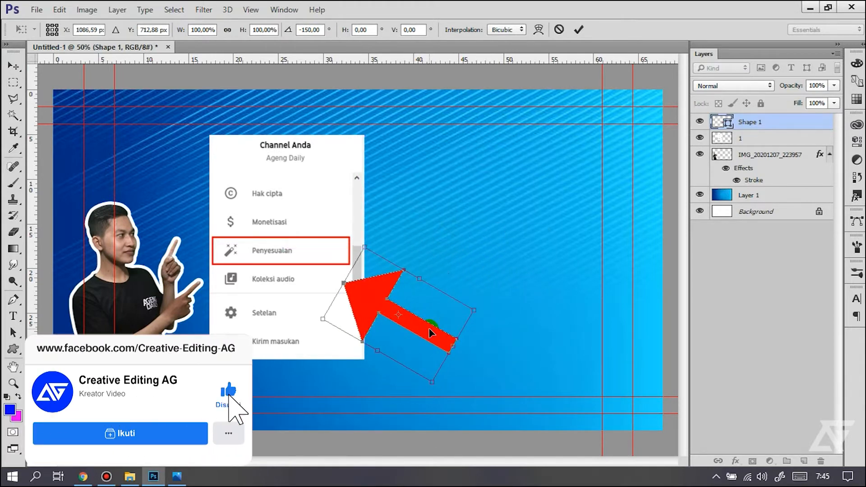
key(Return)
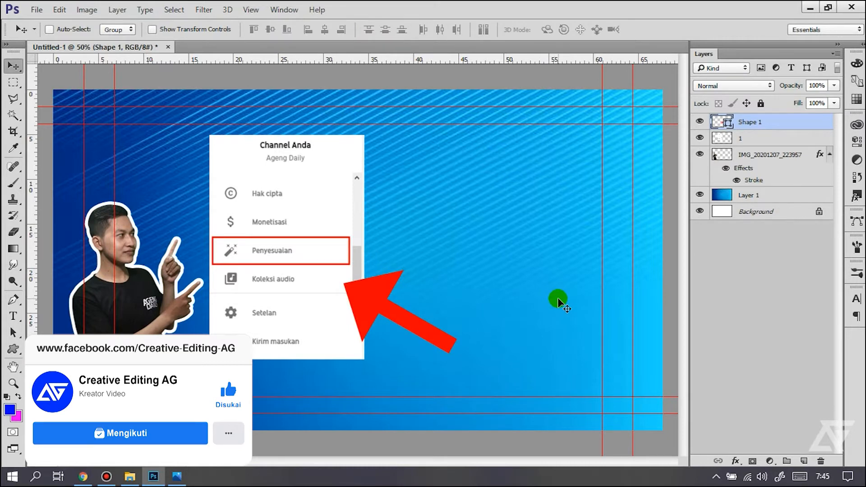
Start a 72 pt Arial Bold text reading FITUR near the canvas's upper-left guides and colour it white.
click(13, 316)
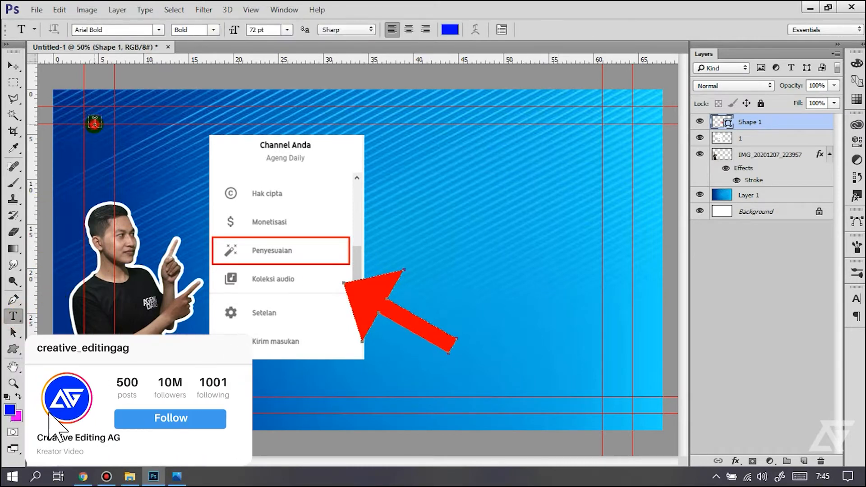
click(95, 121)
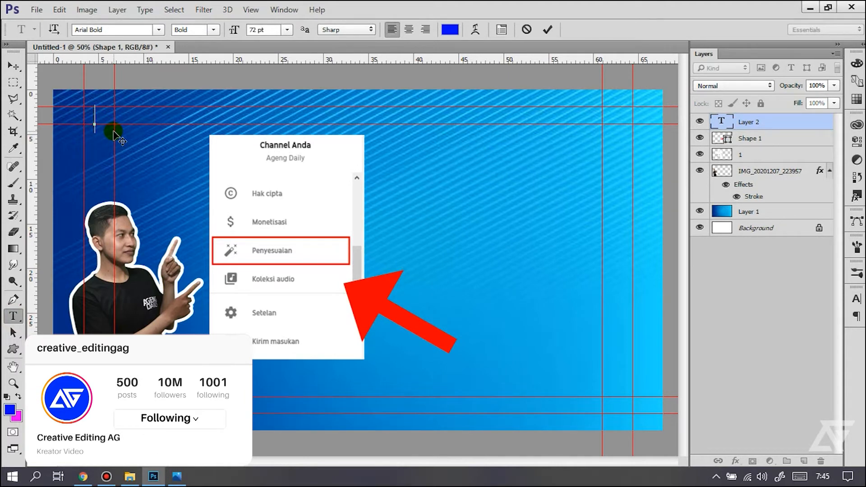
text(FITUR)
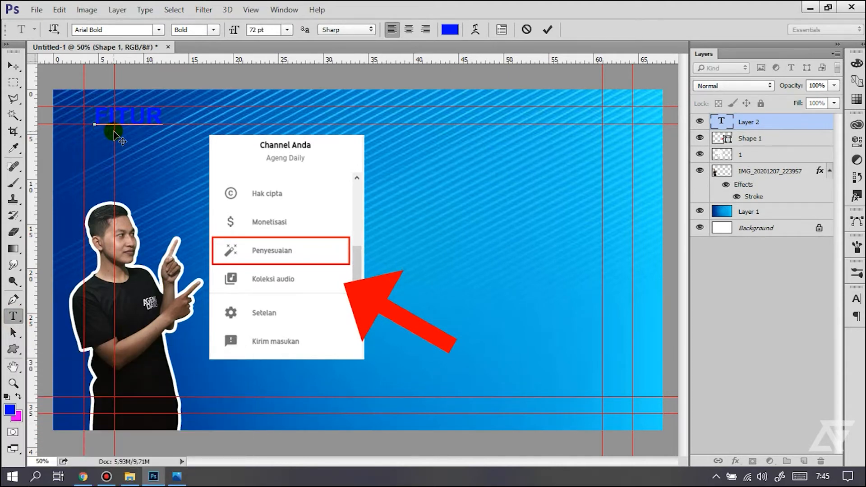
key(ctrl+a)
click(450, 30)
click(437, 229)
click(726, 220)
click(166, 119)
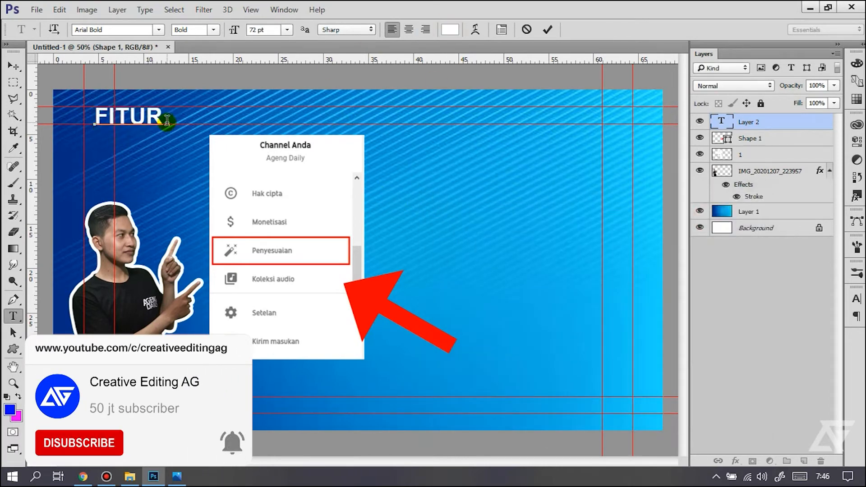
Extend the heading to read FITUR BARU YOUTUBE STUDIO.
text(BARU YOUTUBE)
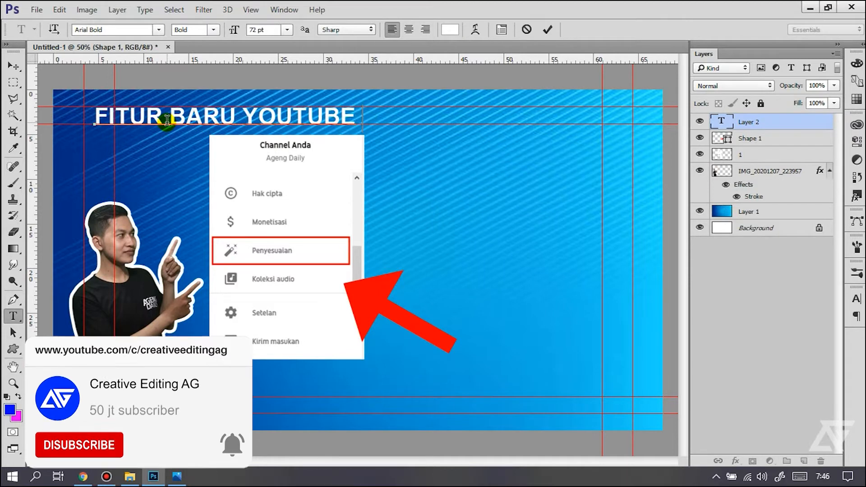
text( STUDIO)
click(14, 66)
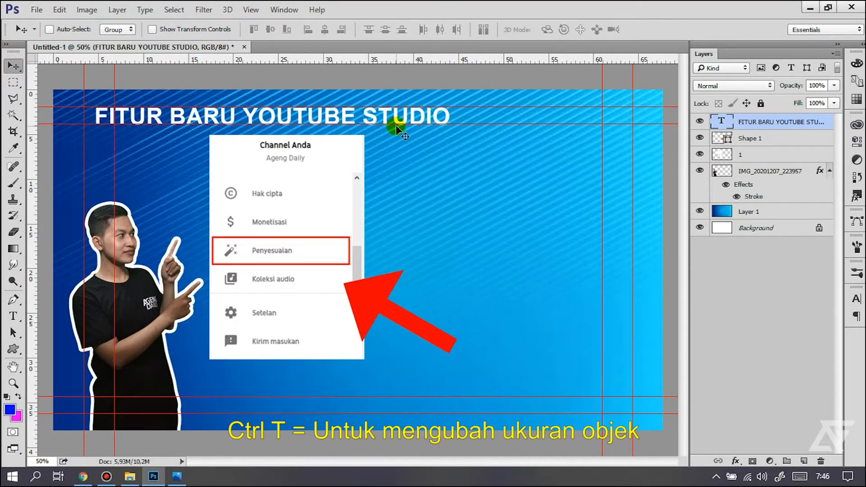
Scale the heading proportionally to about 153.61% and position it across the upper canvas at X 980 px, Y 108 px.
key(ctrl+t)
drag(458, 141, 631, 203)
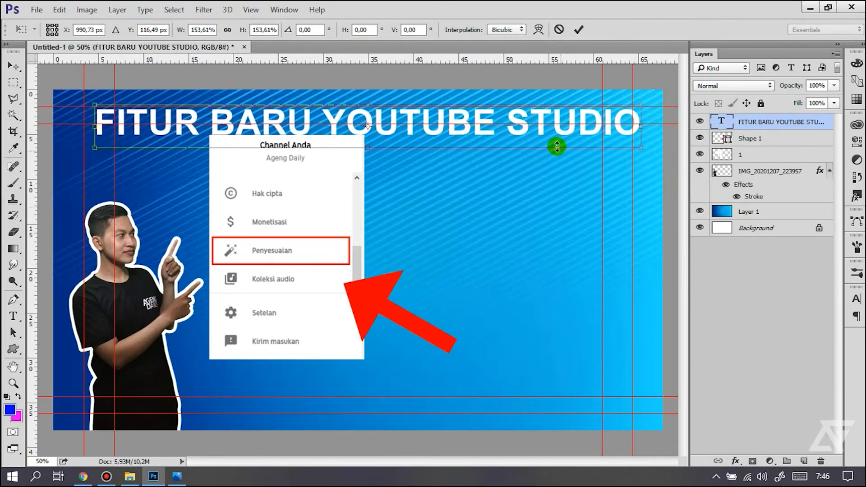
drag(547, 139, 542, 136)
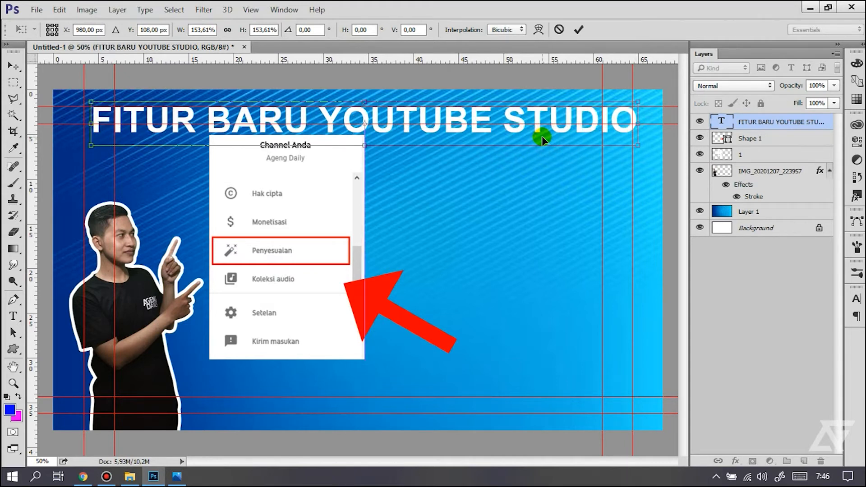
key(Return)
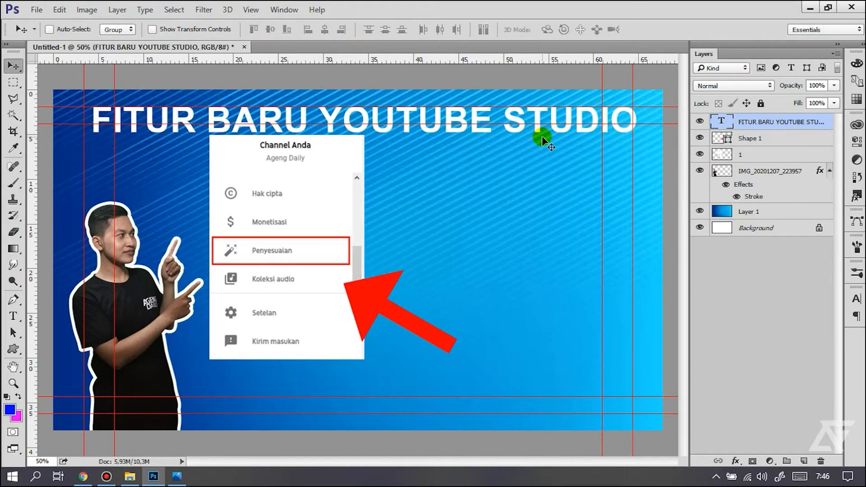
Nudge the heading upward until it clears the channel menu image.
key(Up)
key(Up)
key(Up)
key(Up)
key(Up)
key(Up)
key(Up)
key(Up)
key(Up)
key(Up)
key(Up)
key(Up)
key(Up)
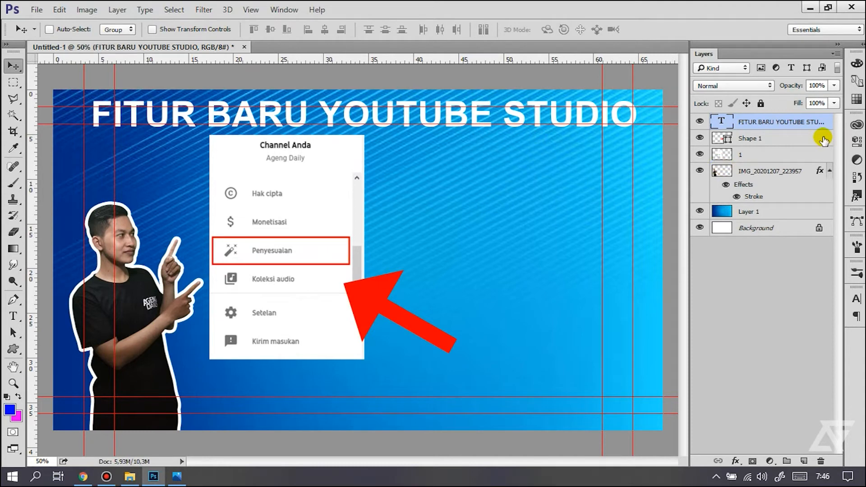
Add a white 10 px stroke layer style positioned outside the heading text.
click(810, 129)
double_click(811, 131)
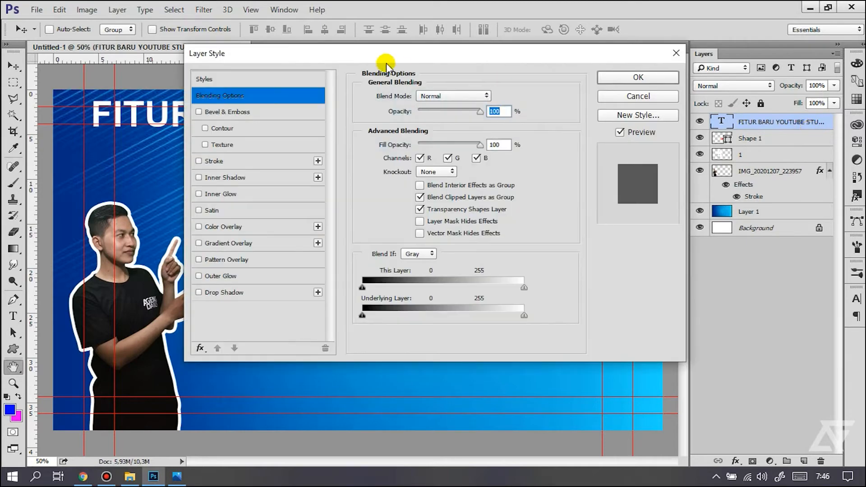
drag(380, 58, 578, 167)
click(442, 263)
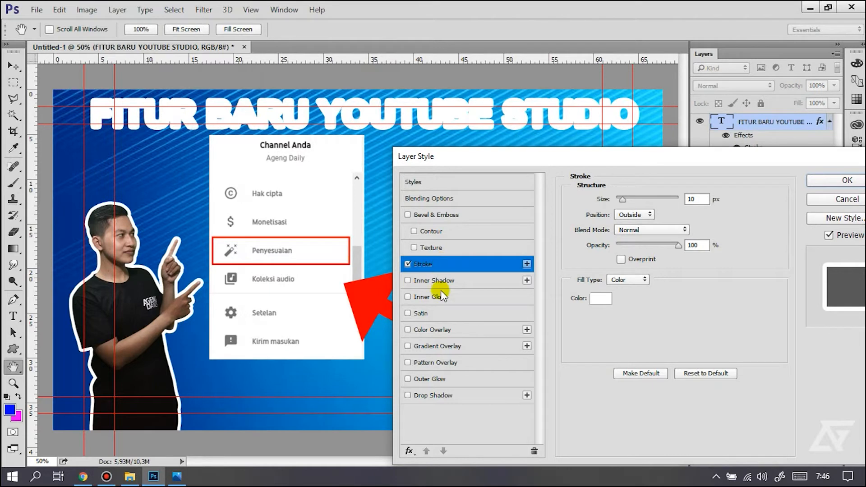
Try a colour overlay on the heading in red and blue, and switch the overlay off.
click(408, 331)
click(435, 334)
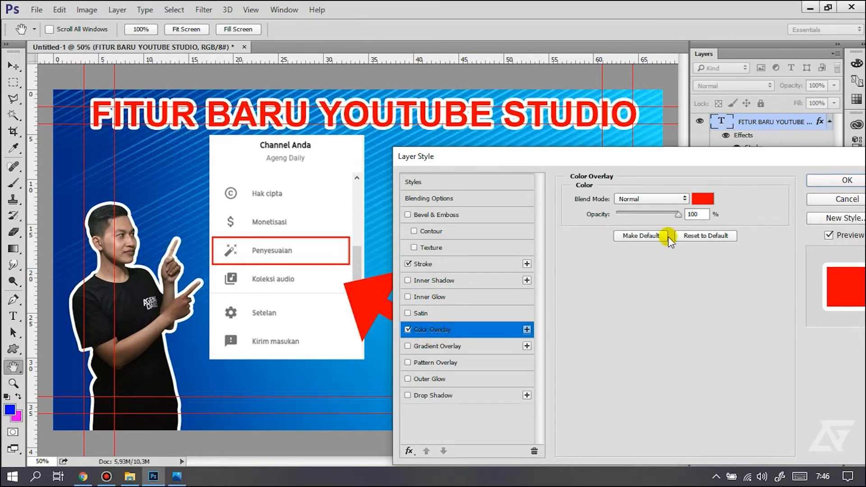
click(702, 199)
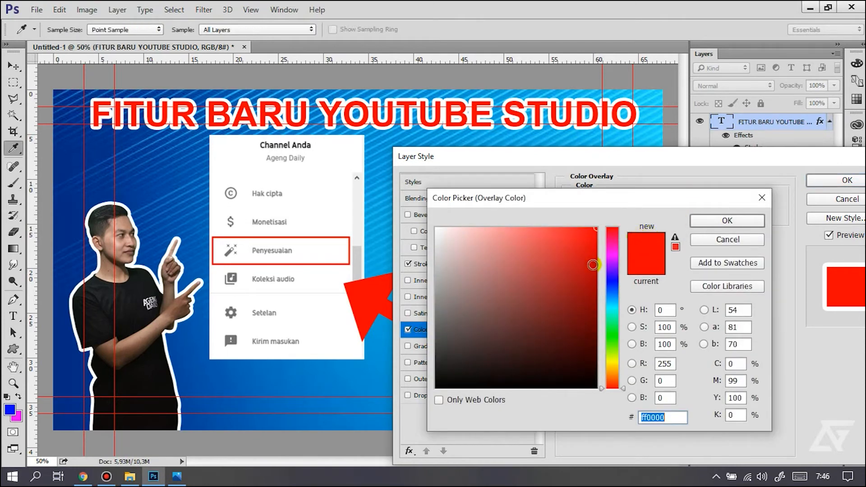
click(593, 288)
click(614, 281)
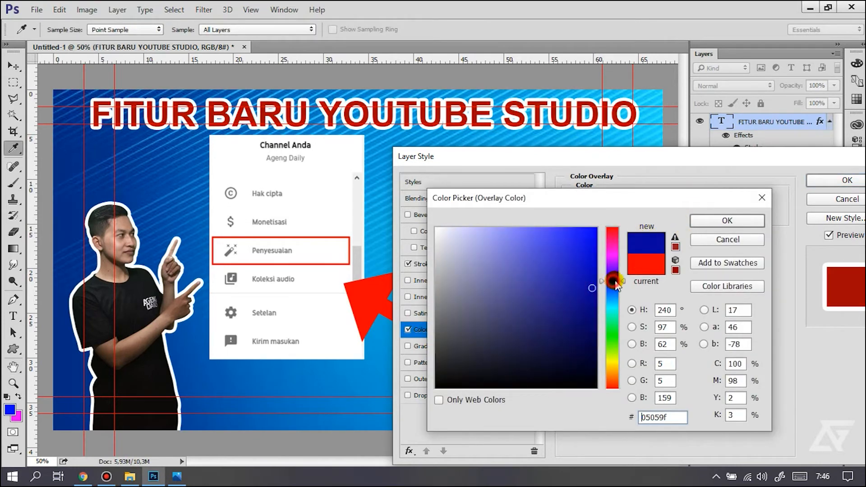
drag(577, 279, 603, 189)
drag(612, 243, 616, 198)
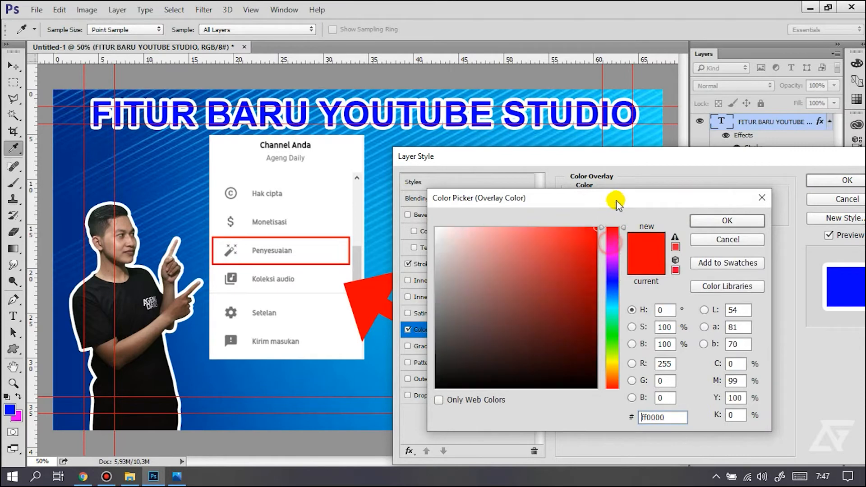
click(735, 220)
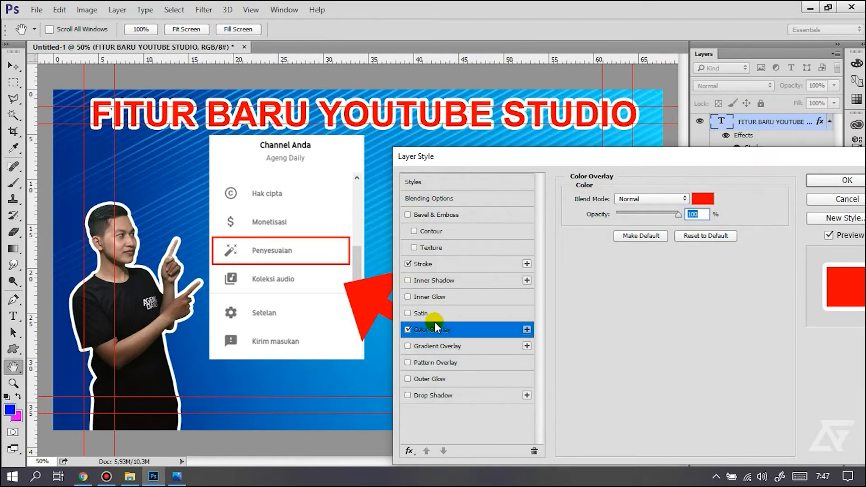
click(407, 330)
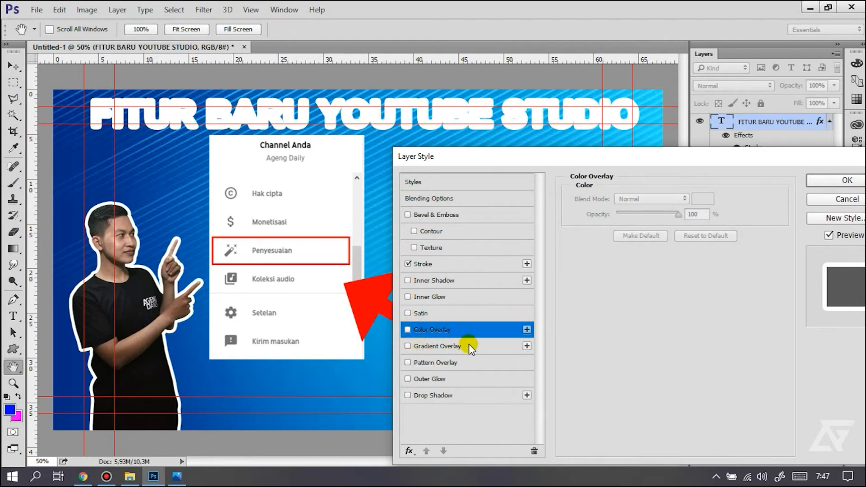
Add a gradient overlay to the heading and try the Purple and Light Brown gradient presets.
click(408, 347)
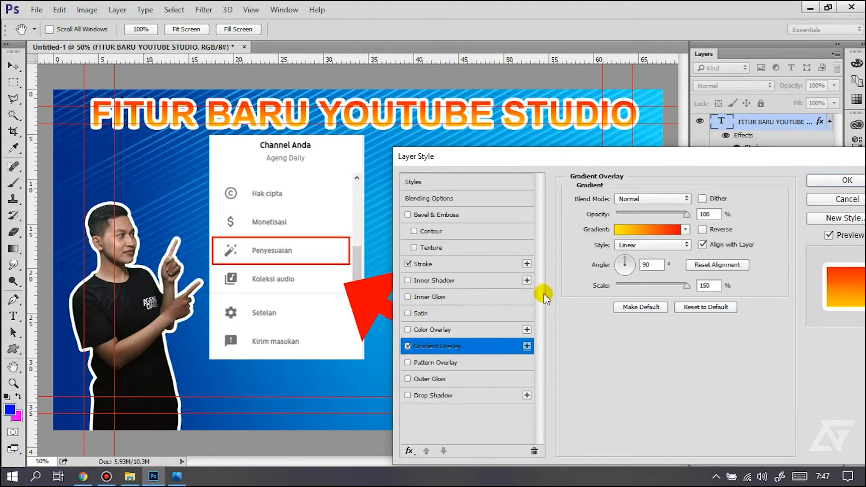
click(644, 230)
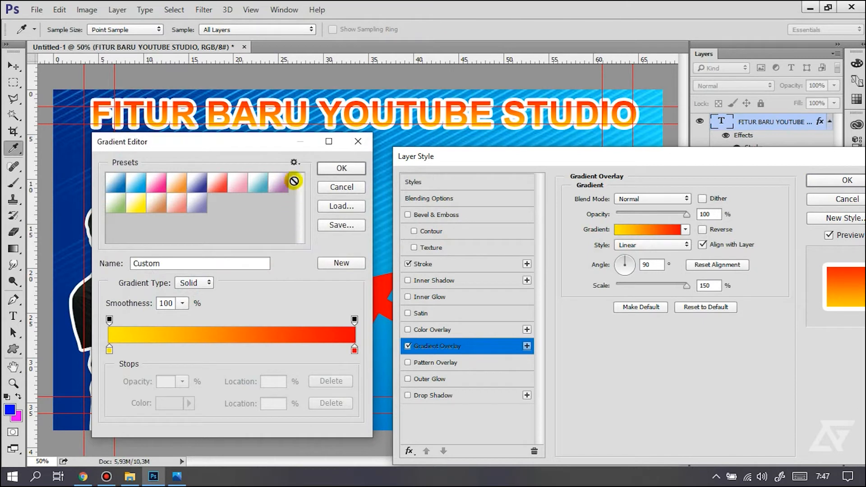
click(293, 162)
click(246, 210)
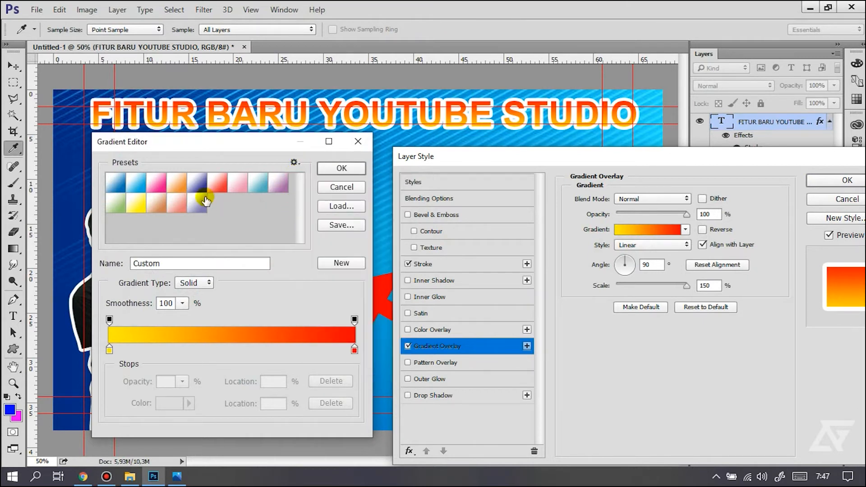
click(198, 183)
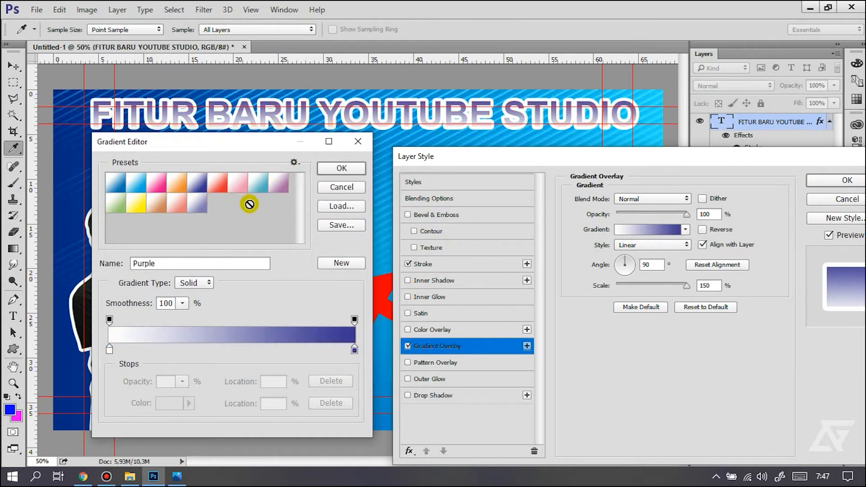
click(178, 211)
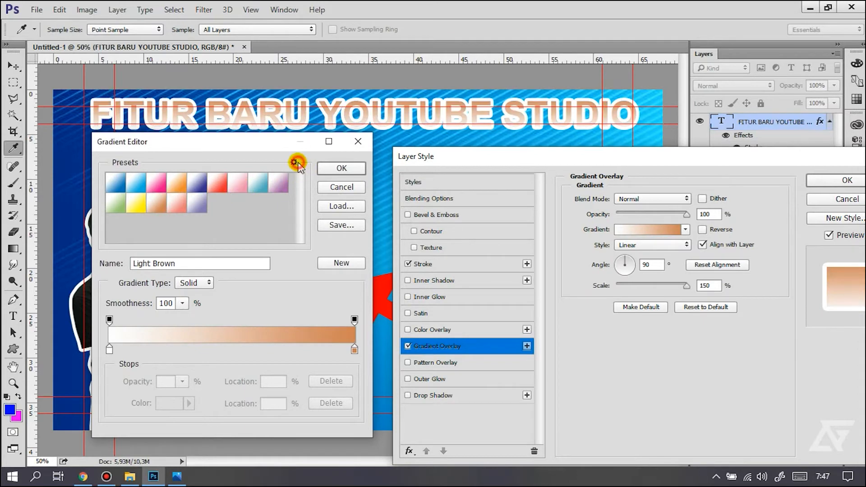
Replace the gradient presets with the Color Harmonies 1 set and apply the Spectrum gradient to the heading's overlay.
click(293, 162)
click(343, 270)
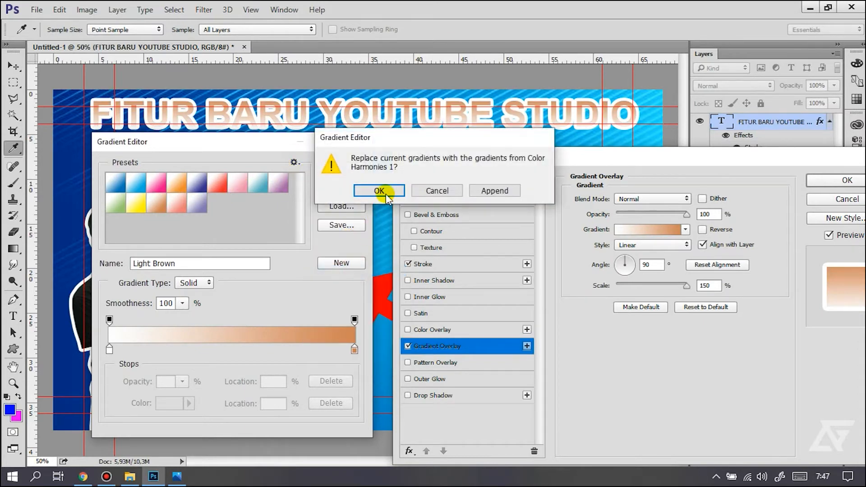
click(381, 245)
click(116, 184)
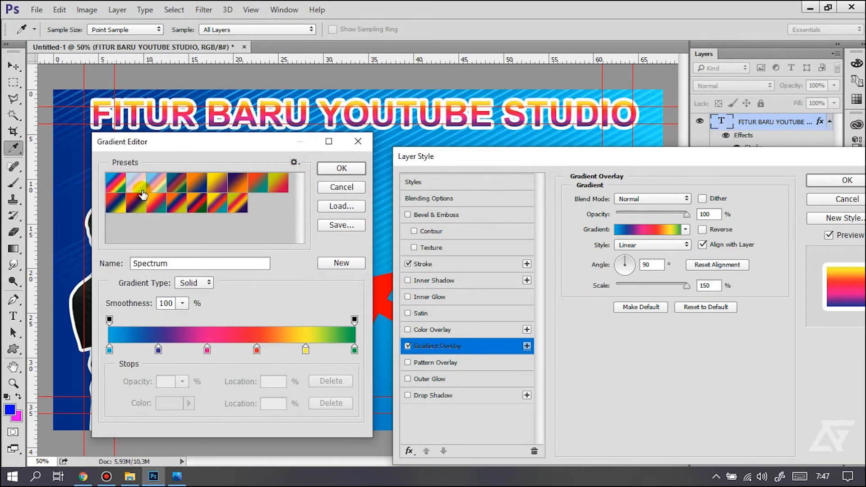
click(342, 168)
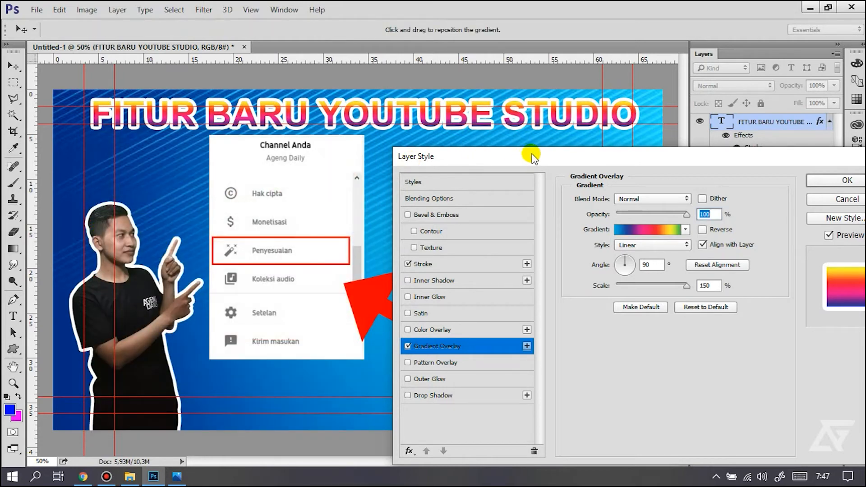
Add a white outer glow to the heading with Normal blend mode, 100% opacity, Precise technique and 59 px size.
drag(571, 160, 502, 153)
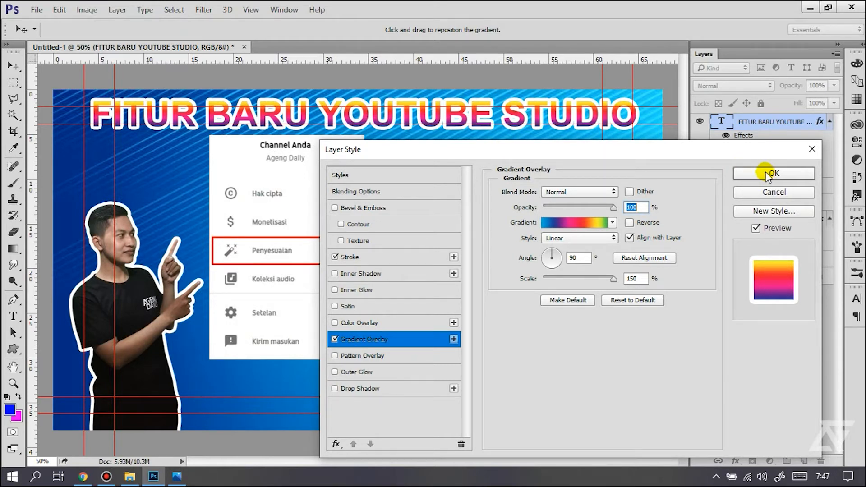
click(370, 372)
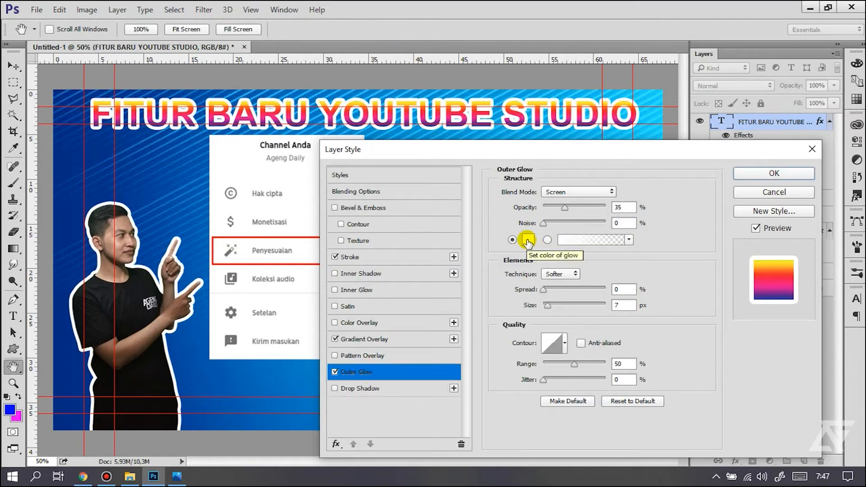
click(559, 273)
click(559, 291)
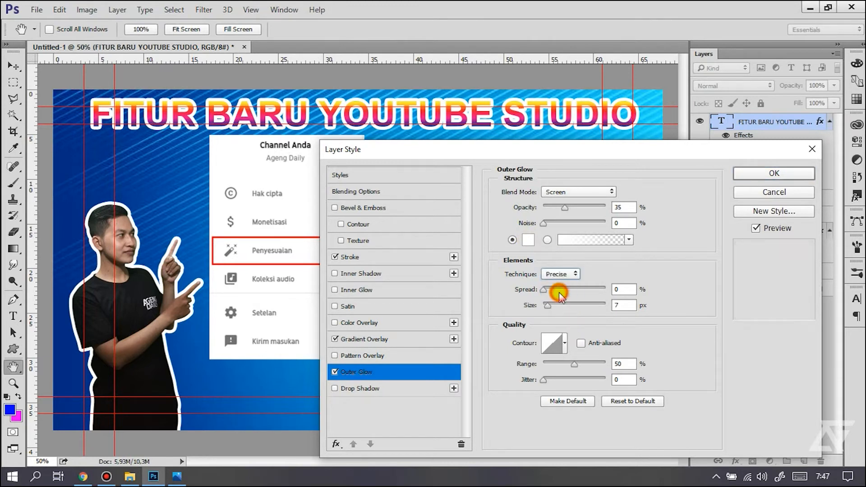
drag(564, 207, 617, 210)
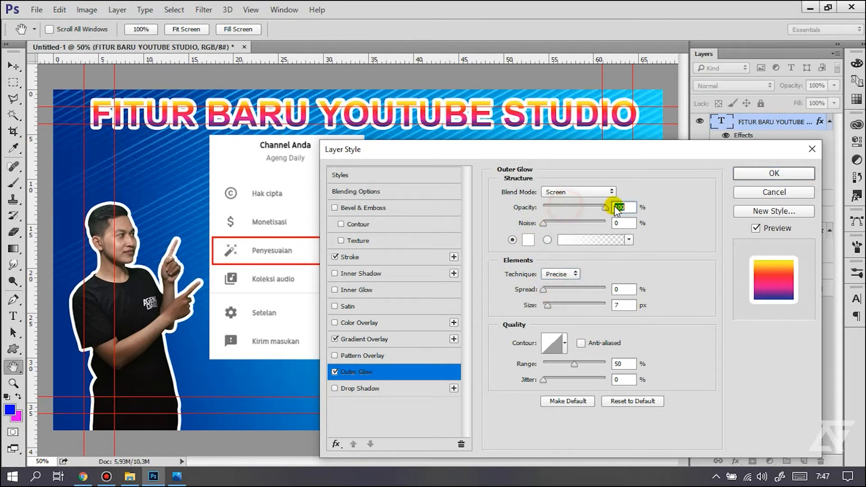
click(587, 193)
click(561, 194)
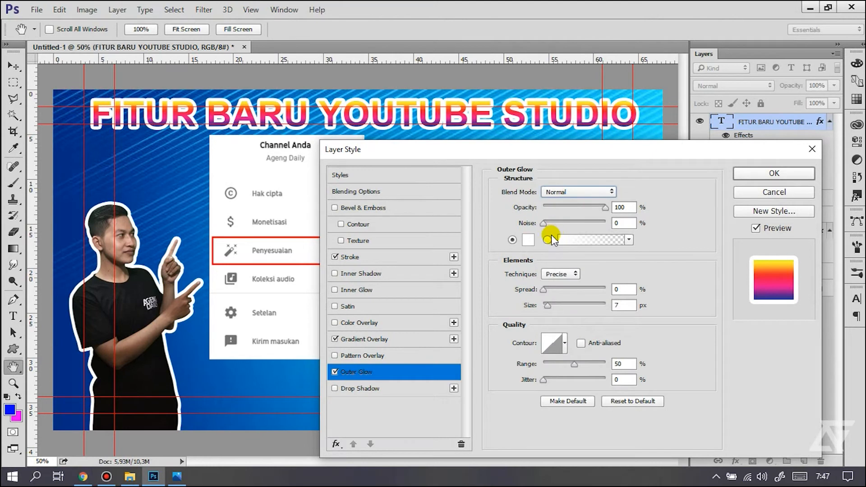
drag(554, 307, 561, 307)
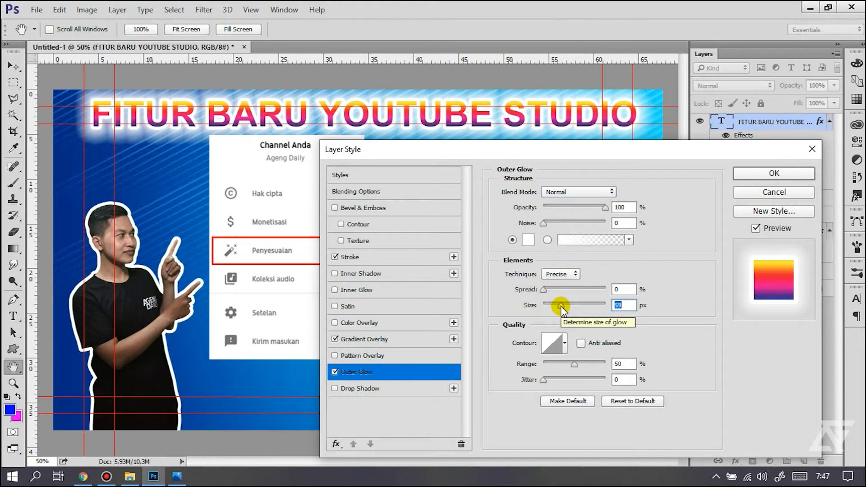
drag(624, 149, 575, 172)
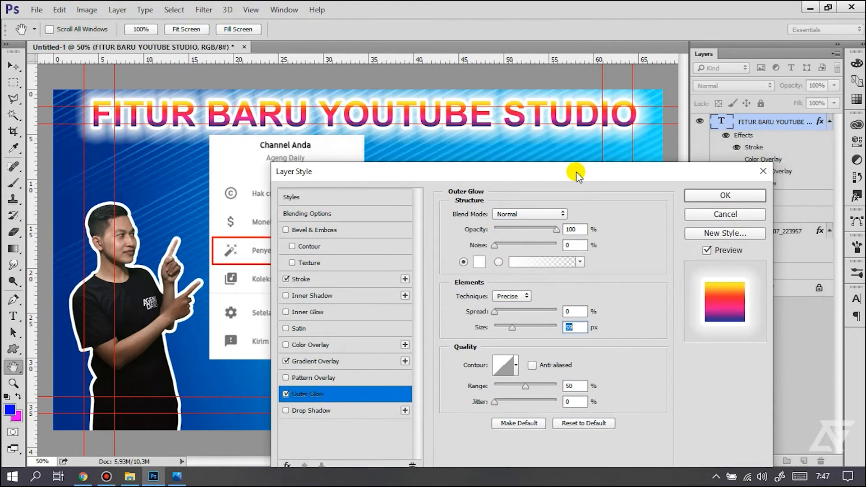
click(698, 197)
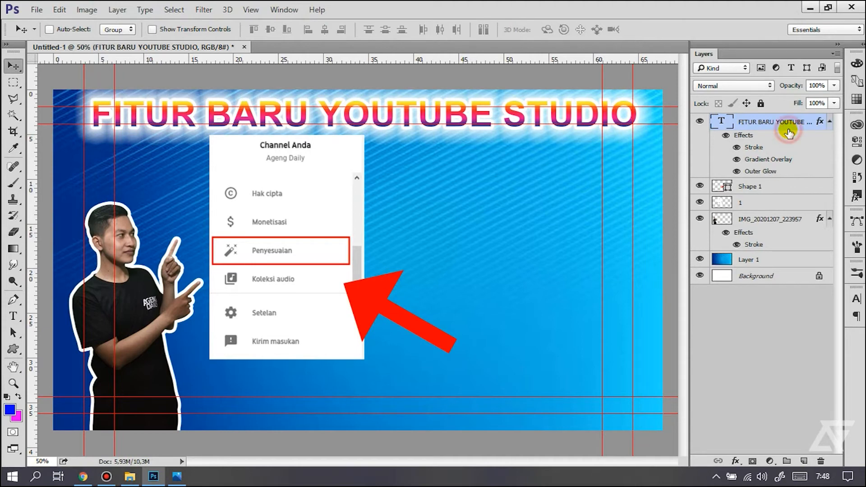
Reopen the heading's layer style settings and review its blending options and enabled effects.
key(h)
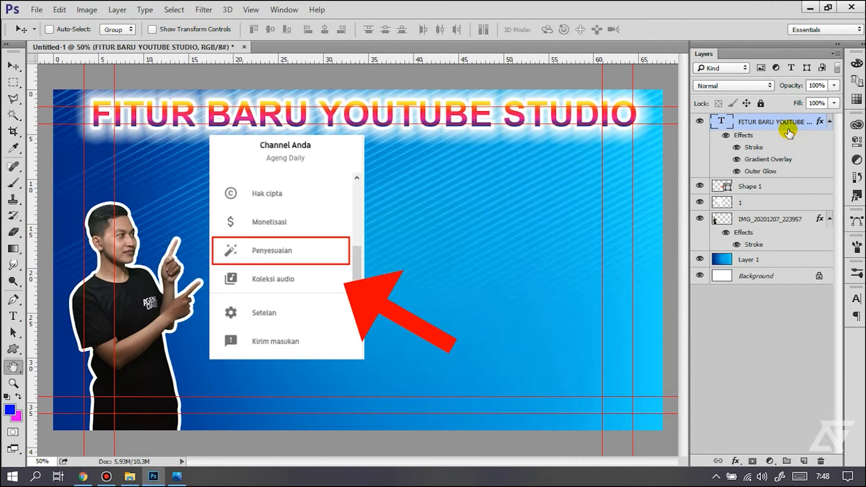
double_click(788, 132)
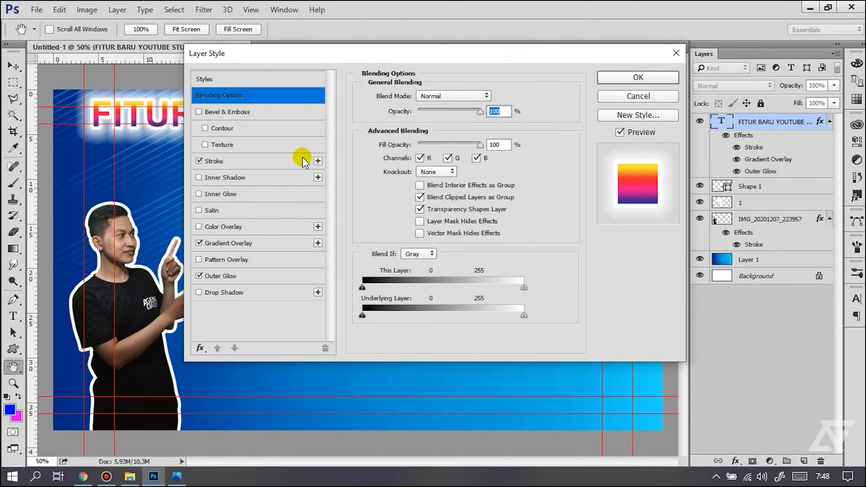
drag(464, 53, 564, 115)
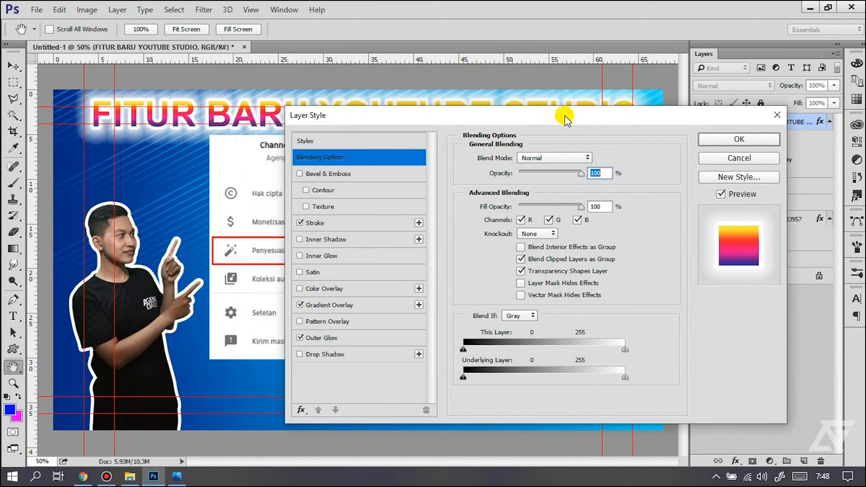
click(727, 139)
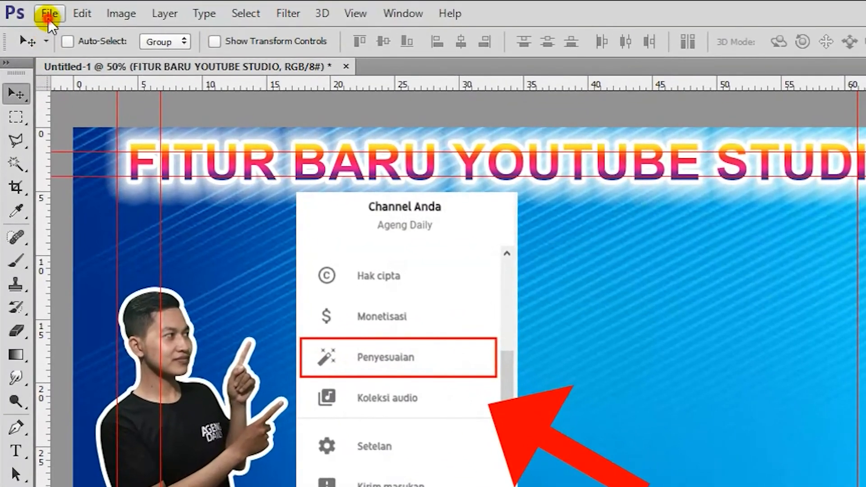
Save the thumbnail as a JPEG named Untitled-1 in the Thumbnail folder at the highest image quality.
click(48, 17)
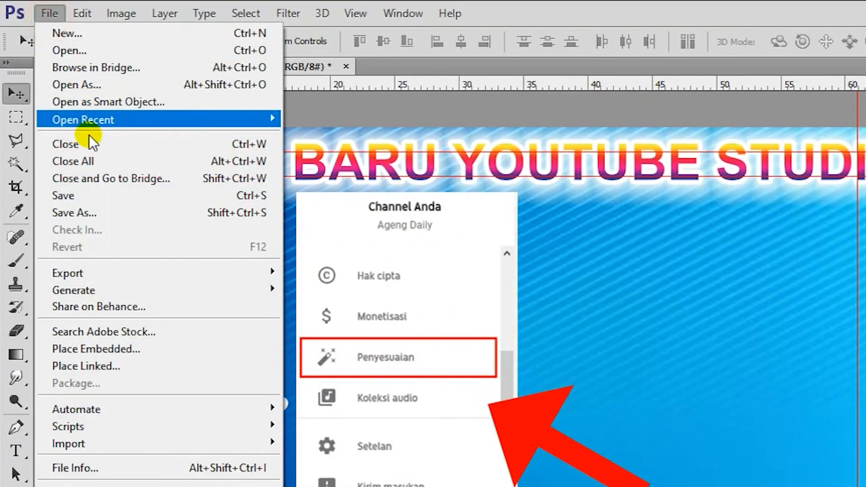
click(90, 211)
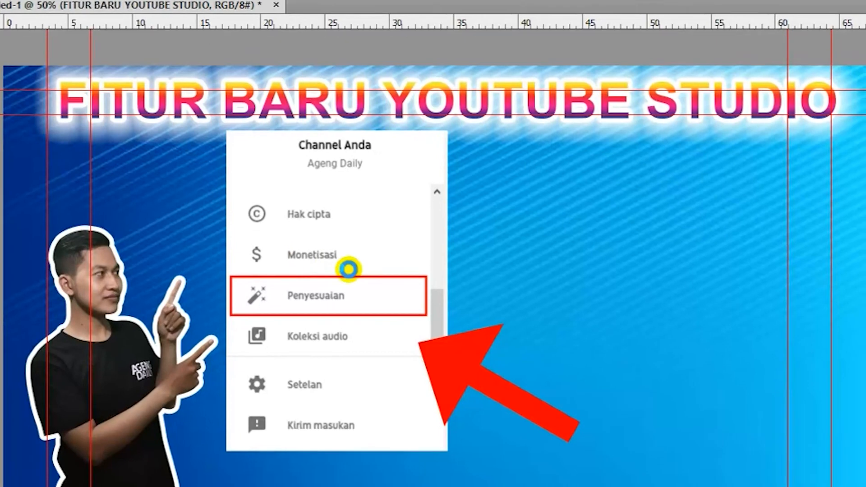
key(ctrl+s)
click(345, 372)
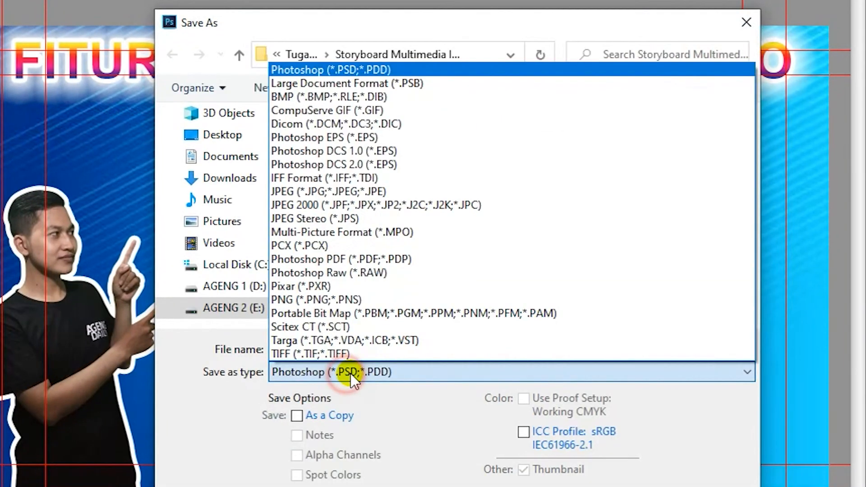
click(377, 193)
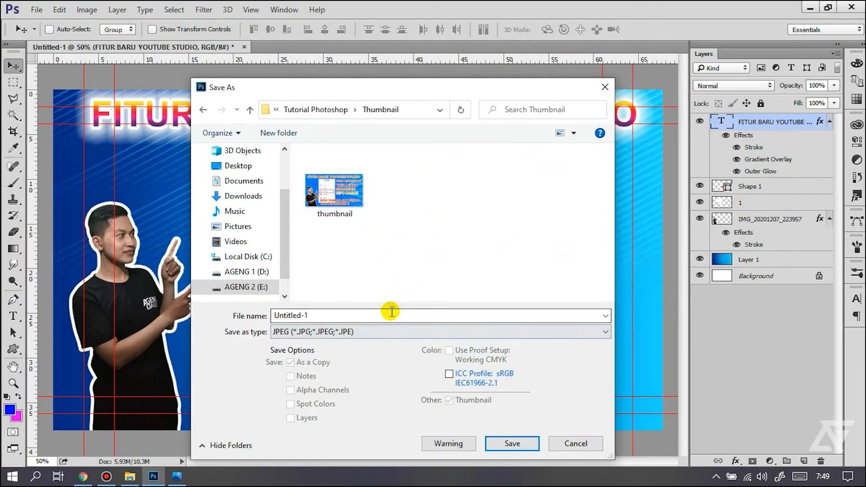
click(512, 443)
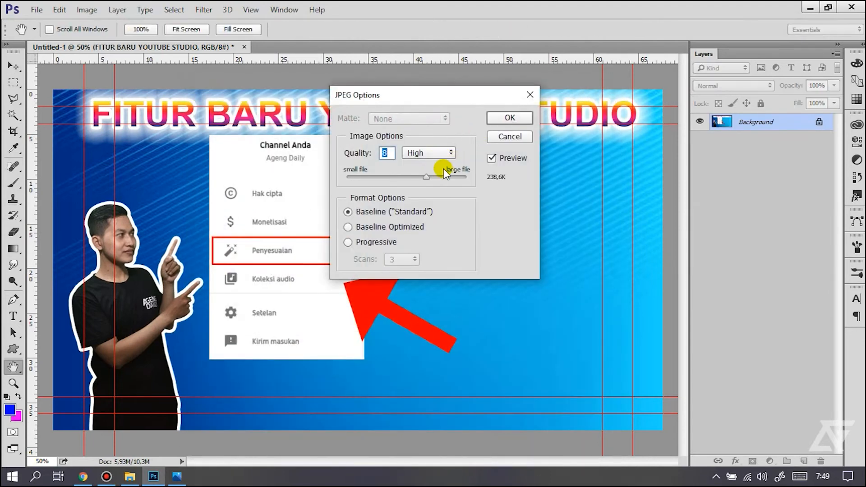
drag(427, 176, 475, 177)
click(509, 117)
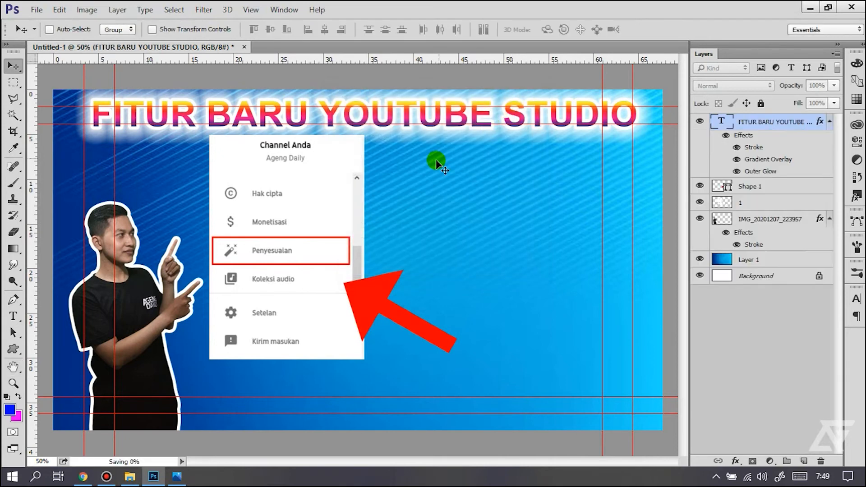
Switch to File Explorer and open the thumbnail PSD file from the Thumbnail folder in Photoshop.
click(130, 476)
click(333, 283)
click(359, 160)
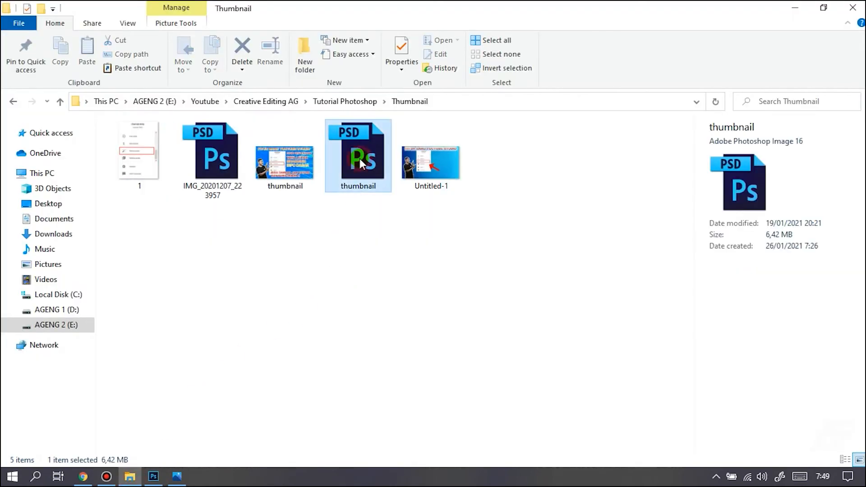
double_click(359, 158)
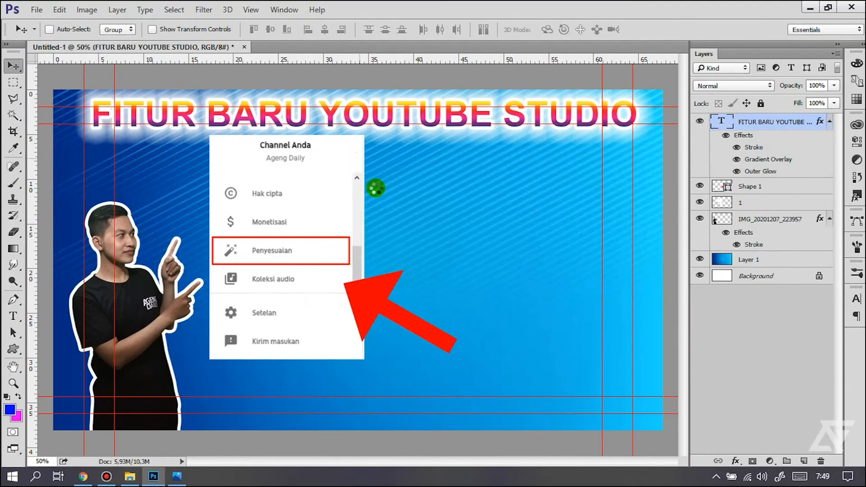